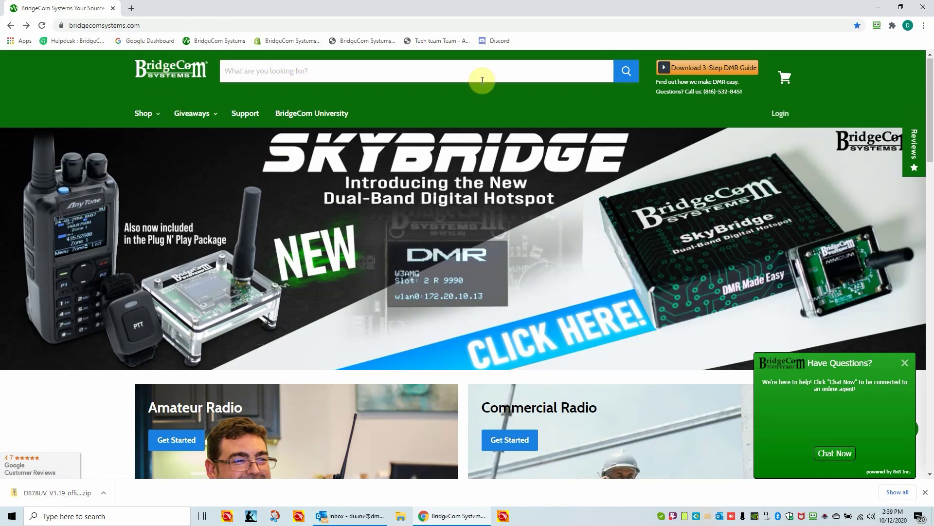
- Open the support site's article on AnyTone 878/878 Plus CPS, Firmware, and Driver Downloads
{"action": "left_click", "coordinate": [244, 115]}
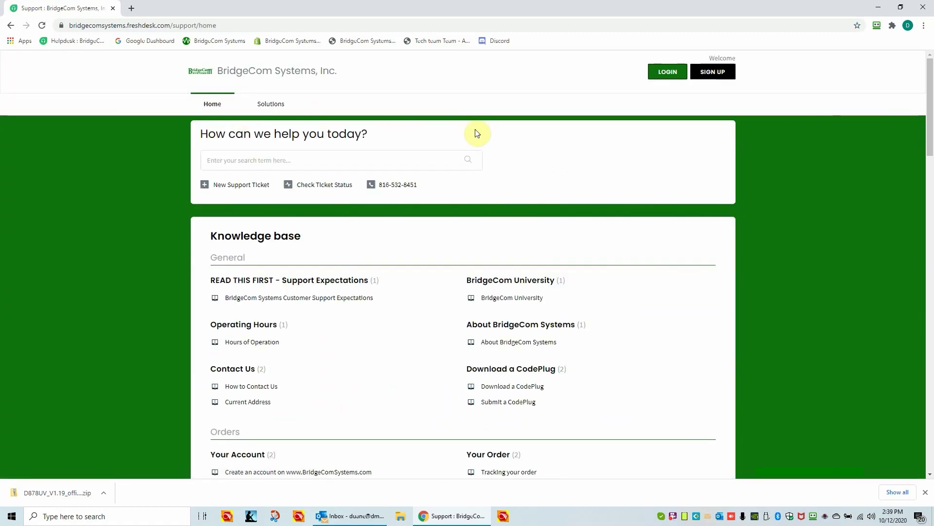
{"action": "left_click_drag", "start_coordinate": [929, 129], "coordinate": [931, 236]}
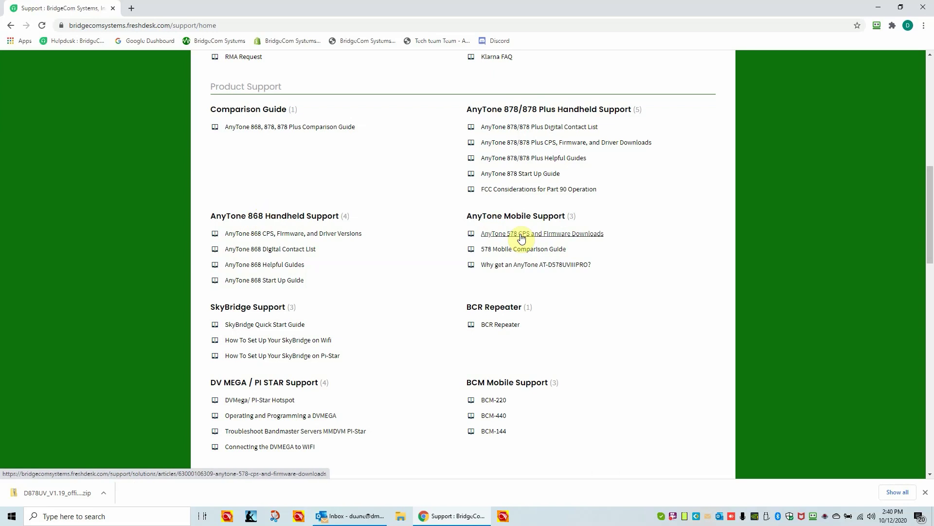
{"action": "left_click", "coordinate": [536, 143]}
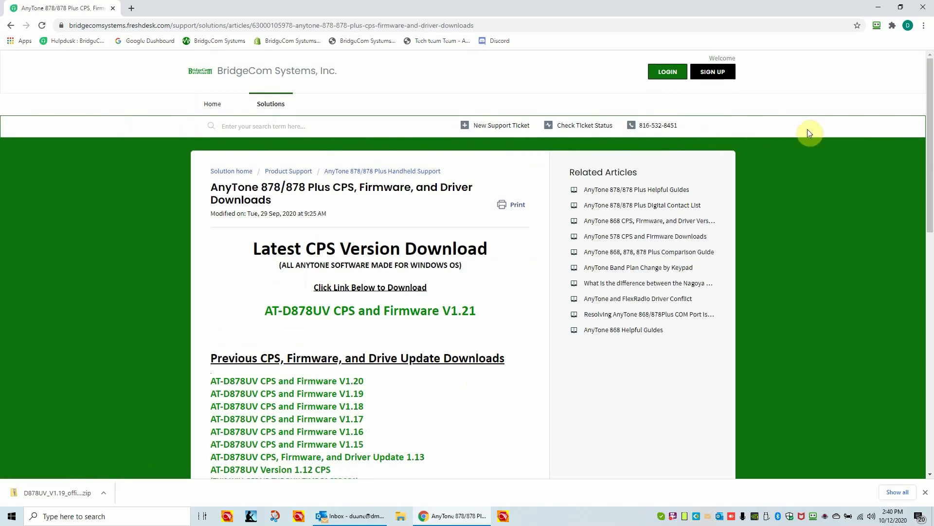
- Download the AT-D878UV CPS and Firmware V1.21 package from the article
{"action": "left_click_drag", "start_coordinate": [930, 128], "coordinate": [930, 173]}
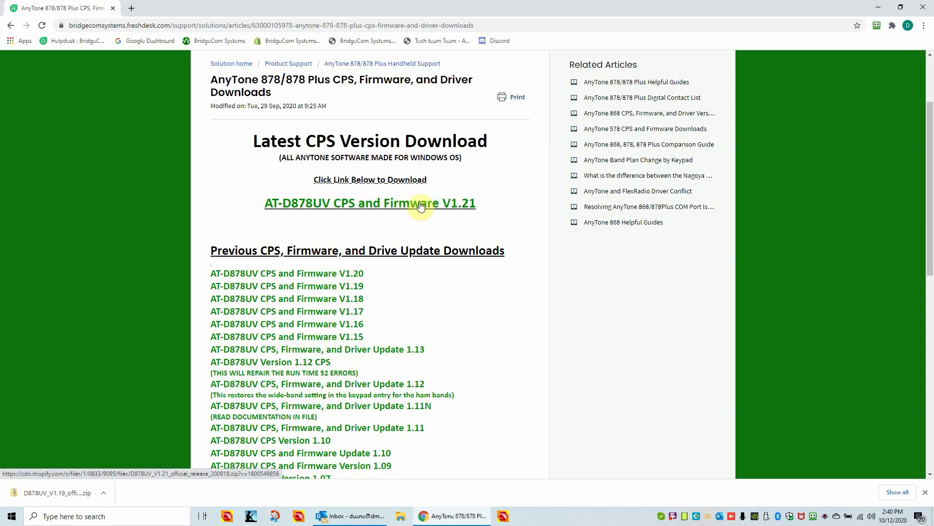
{"action": "left_click", "coordinate": [367, 204]}
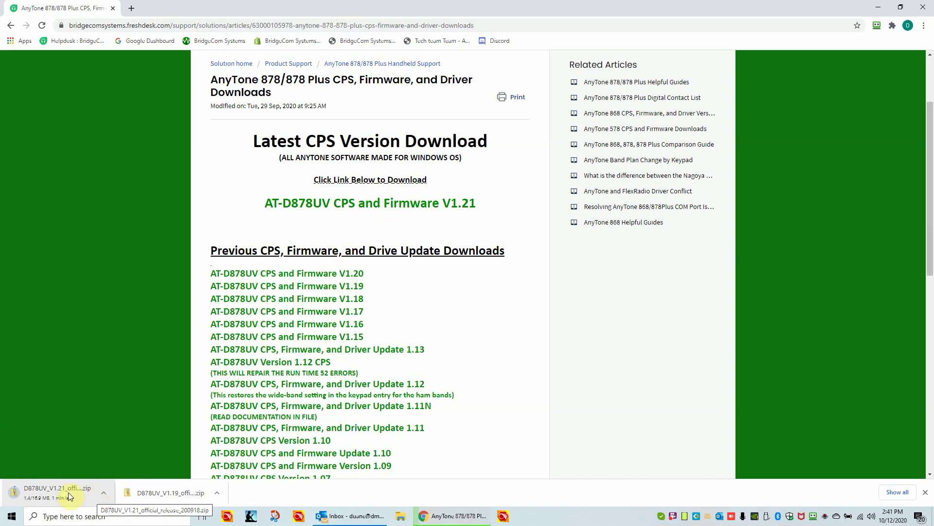
{"action": "left_click", "coordinate": [673, 517]}
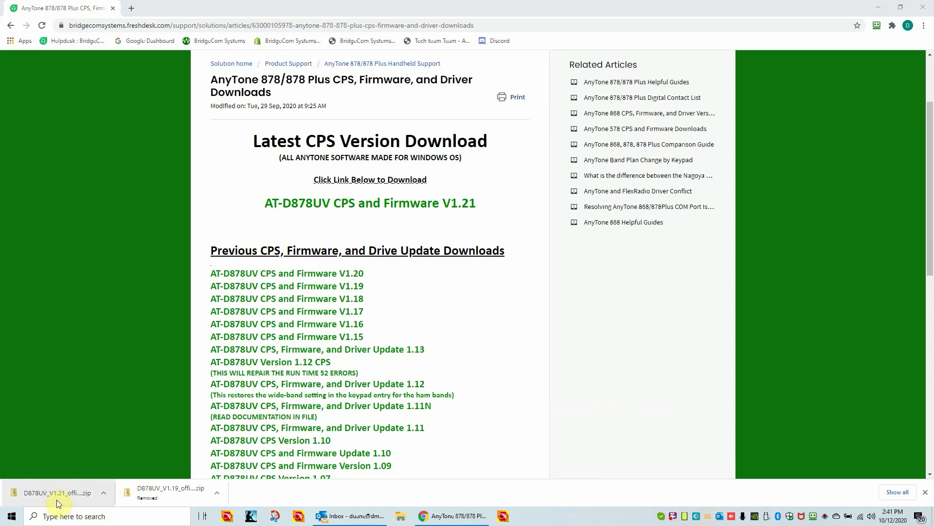
- Show the downloaded V1.21 zip file in its folder, dismiss the browser's download bar, and return to the Downloads folder
{"action": "left_click", "coordinate": [103, 495]}
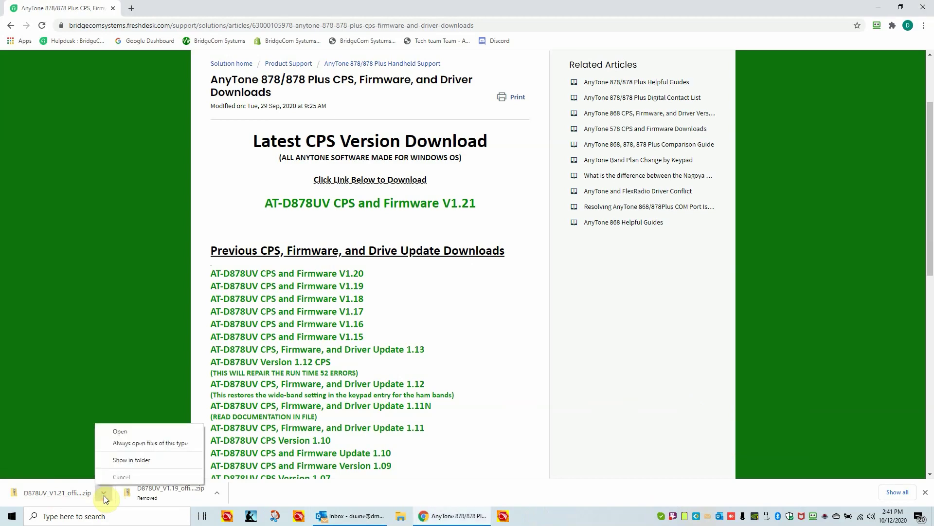
{"action": "left_click", "coordinate": [118, 465]}
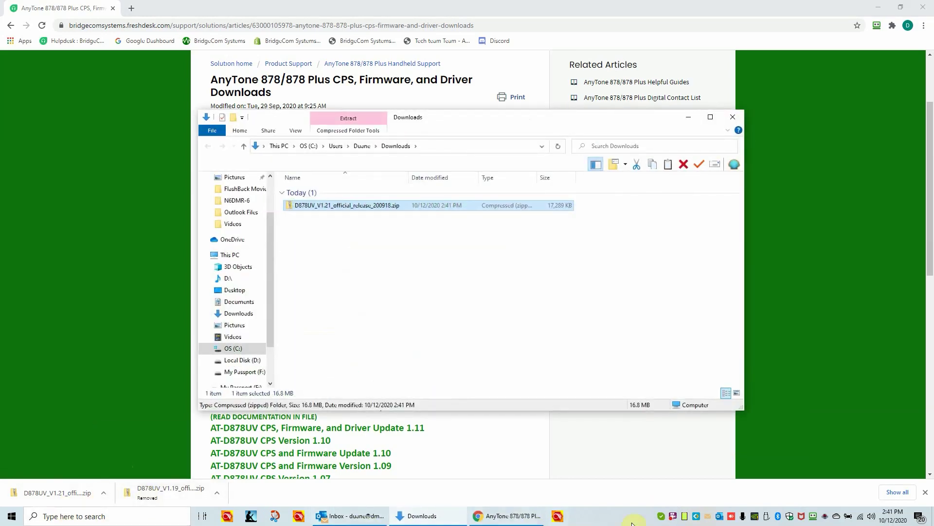
{"action": "left_click", "coordinate": [924, 494]}
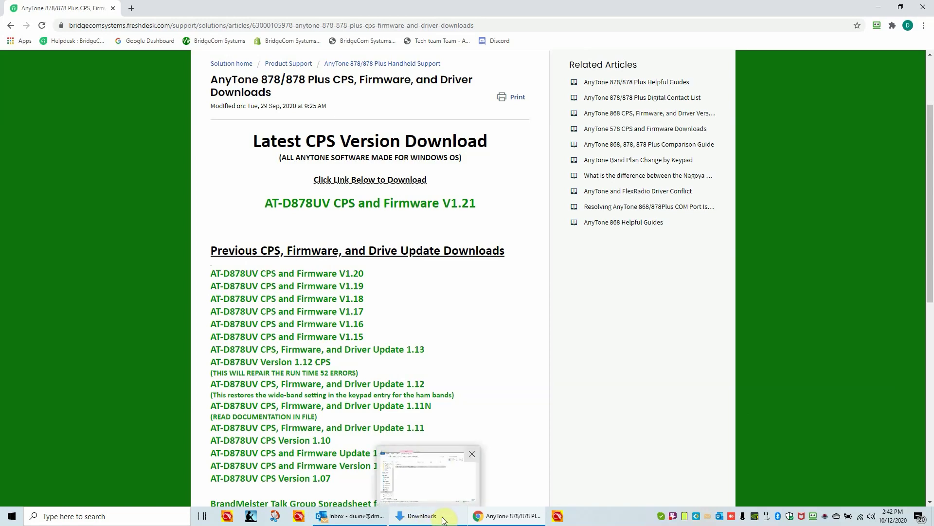
{"action": "left_click", "coordinate": [419, 517]}
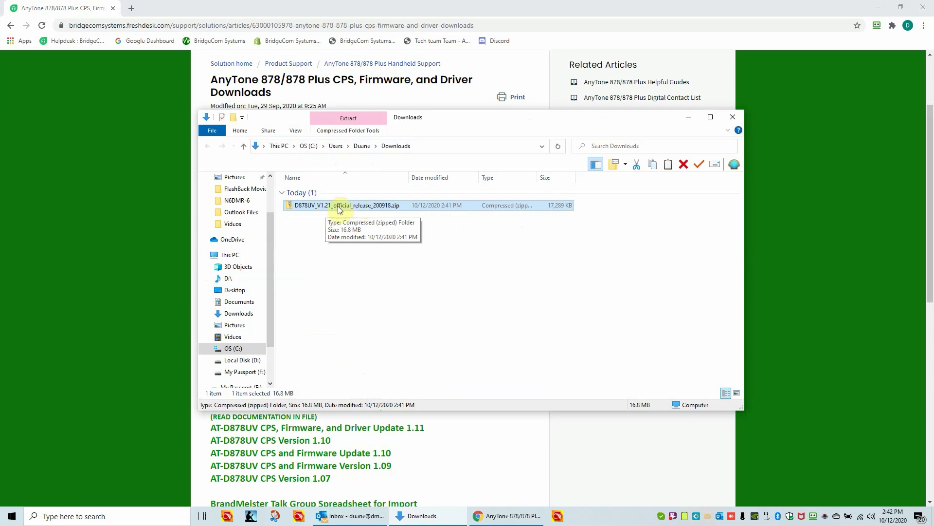
- Extract D878UV_V1.21_official_release_200918.zip directly into the Downloads folder with 7-Zip
{"action": "right_click", "coordinate": [298, 205]}
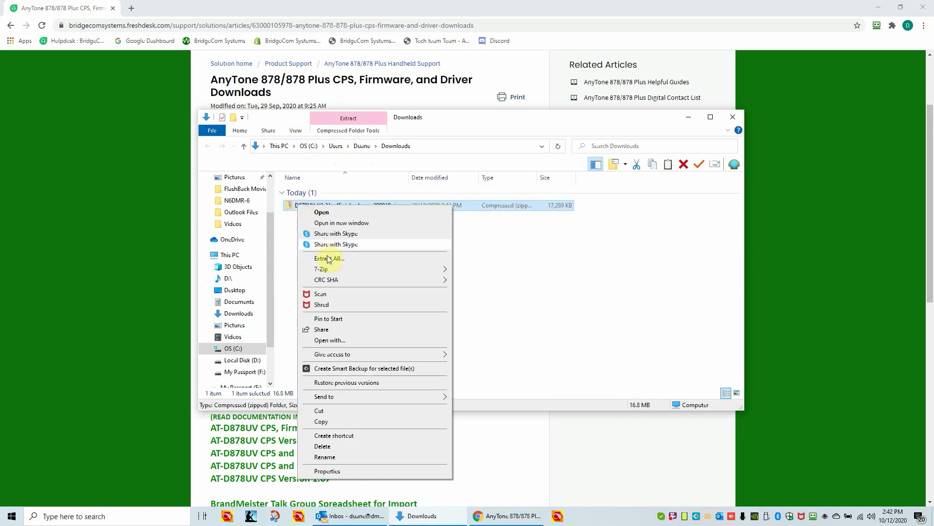
{"action": "mouse_move", "coordinate": [325, 273]}
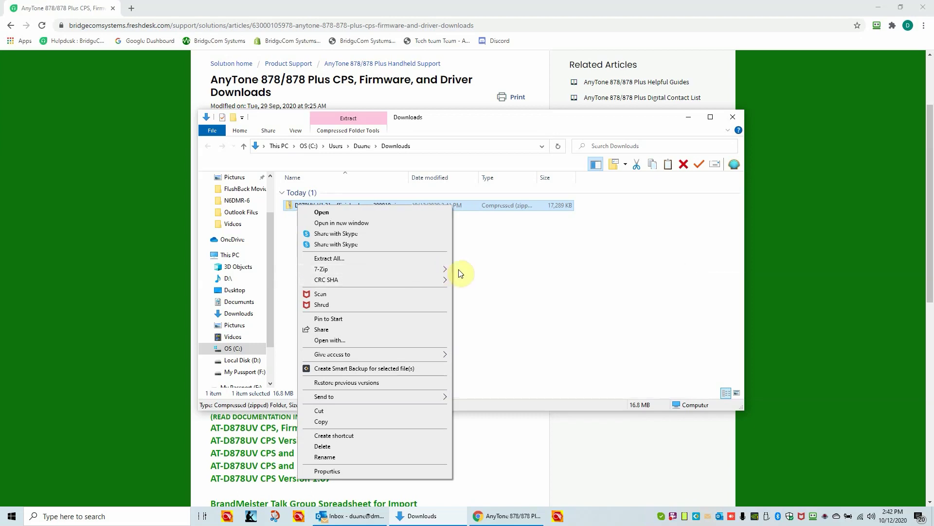
{"action": "mouse_move", "coordinate": [439, 270]}
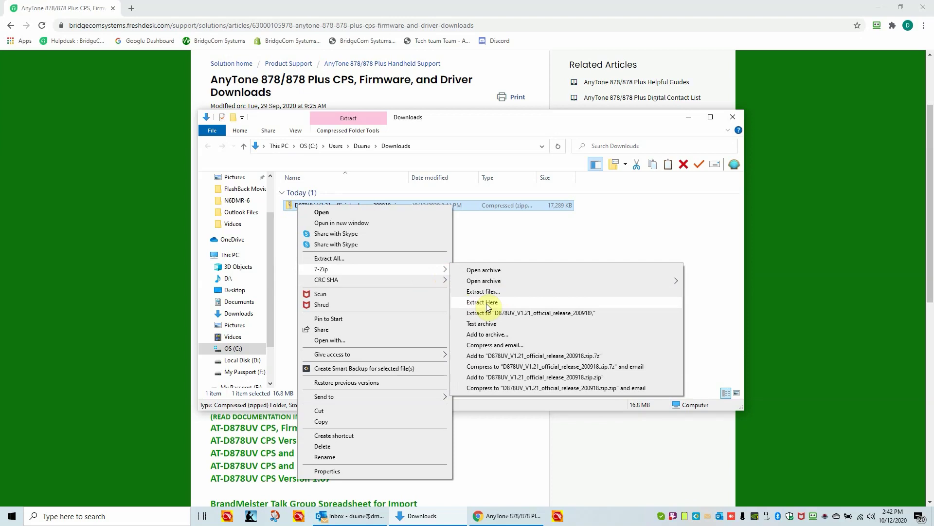
{"action": "left_click", "coordinate": [488, 305]}
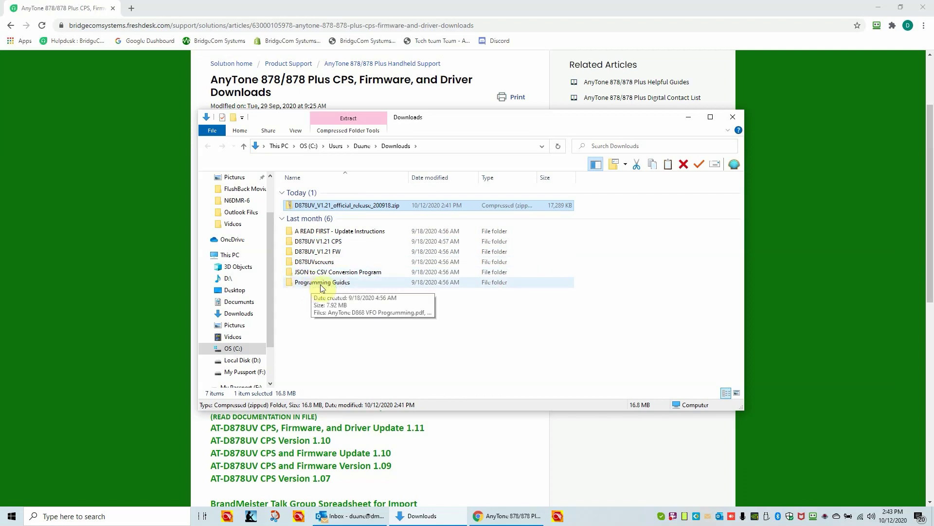
- View the D878UV IC 3258 Base Band Update PDF in the A READ FIRST - Update Instructions folder, then close it
{"action": "left_click", "coordinate": [323, 236]}
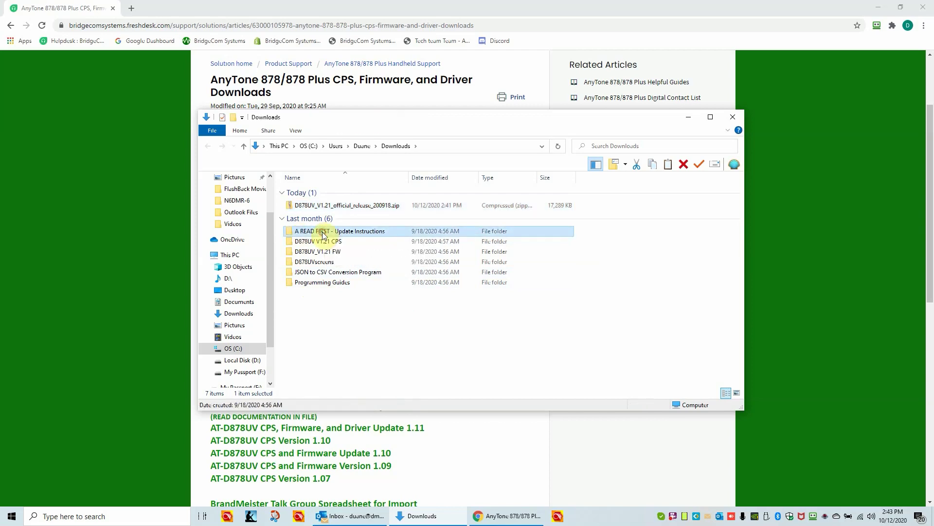
{"action": "double_click", "coordinate": [323, 235]}
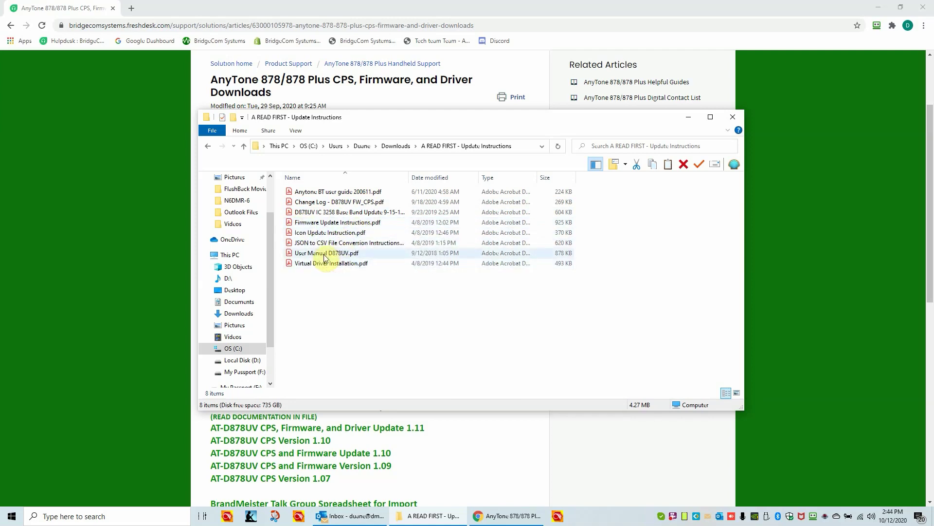
{"action": "left_click", "coordinate": [339, 213]}
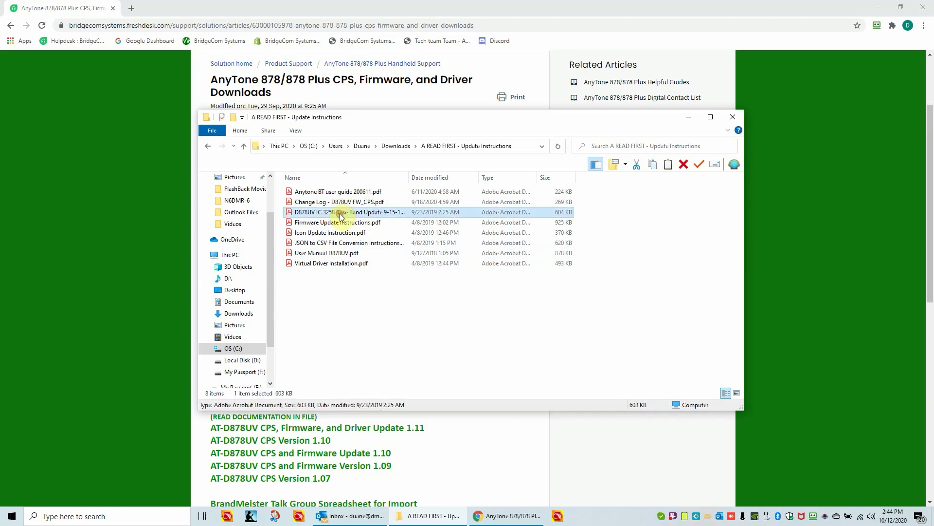
{"action": "double_click", "coordinate": [340, 214]}
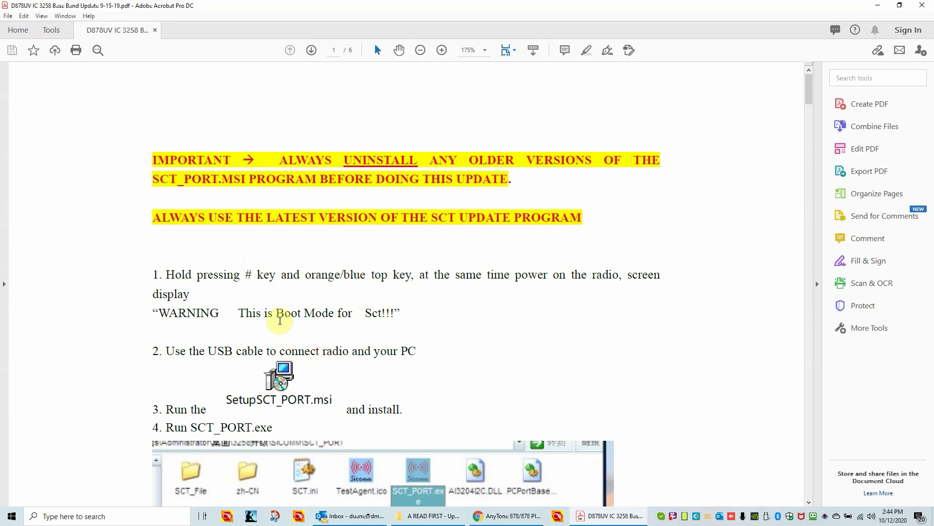
{"action": "left_click", "coordinate": [922, 5]}
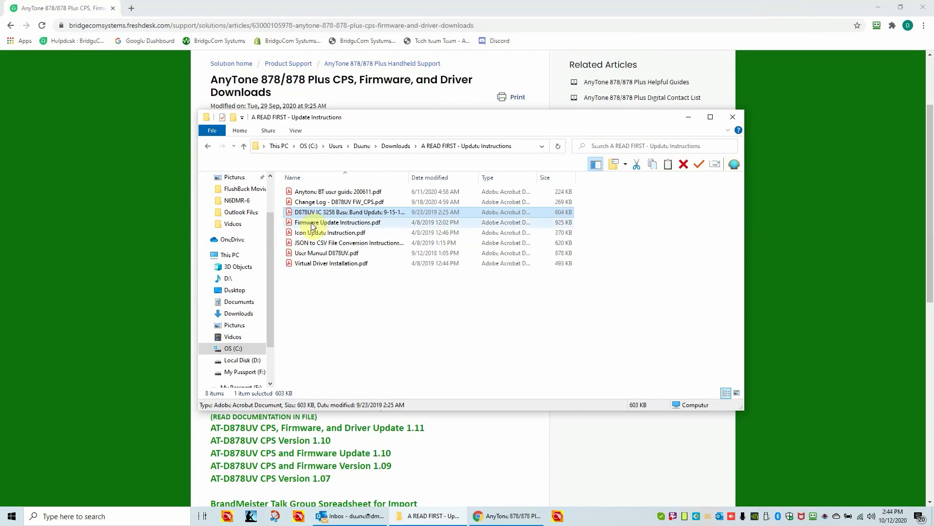
- Read Firmware Update Instructions.pdf through the GPS/APRS precaution and the radio's power-on key steps, then close it
{"action": "double_click", "coordinate": [327, 222]}
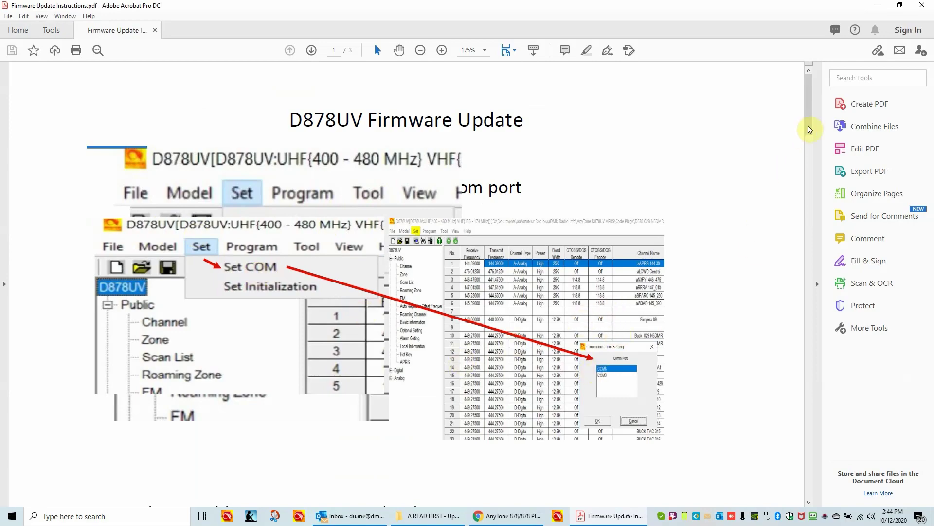
{"action": "left_click_drag", "start_coordinate": [810, 130], "coordinate": [816, 179]}
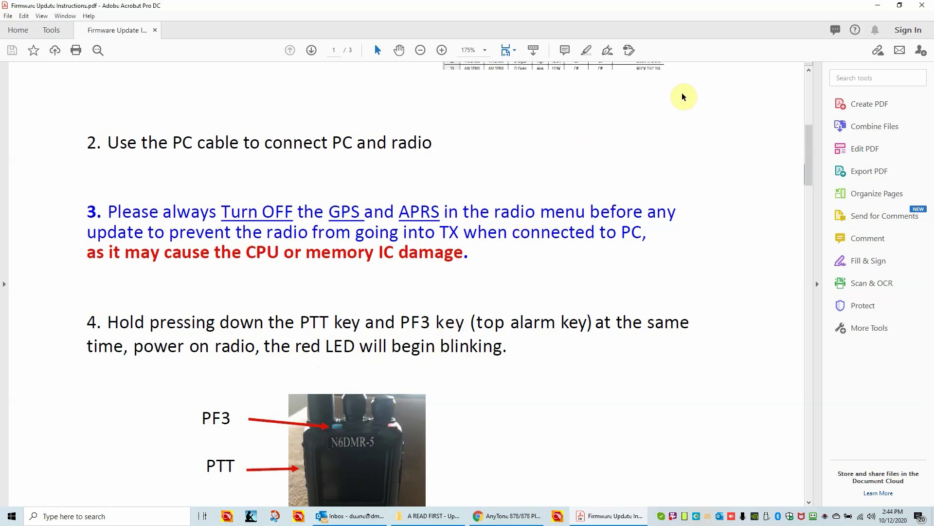
{"action": "left_click", "coordinate": [915, 4]}
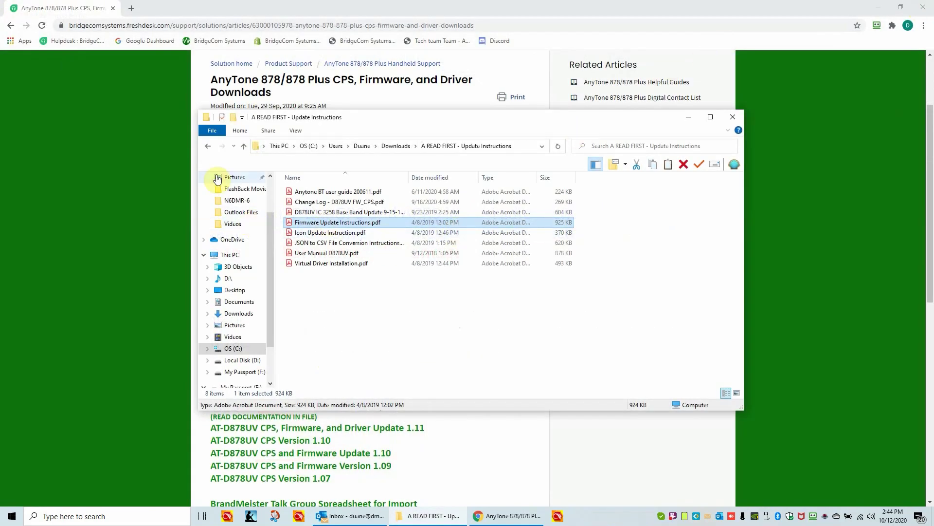
- Look through the index of the AT-D868UV,D878UV Programming Guide 1.33 PDF in the Programming Guides folder, then close it
{"action": "left_click", "coordinate": [242, 147]}
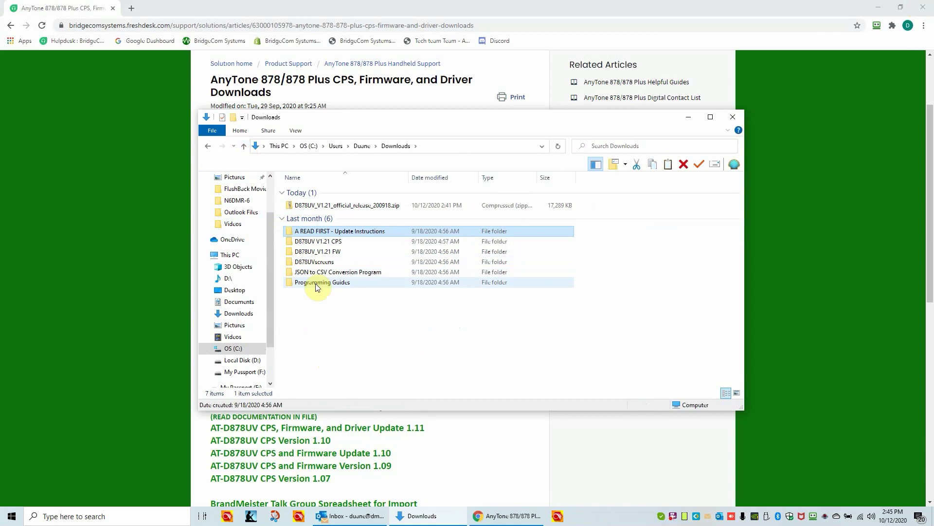
{"action": "double_click", "coordinate": [316, 285]}
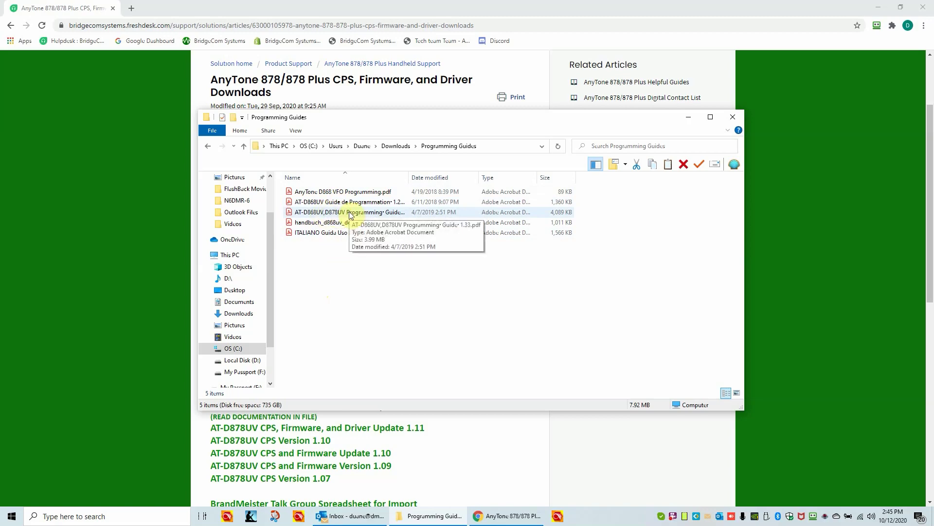
{"action": "double_click", "coordinate": [349, 213]}
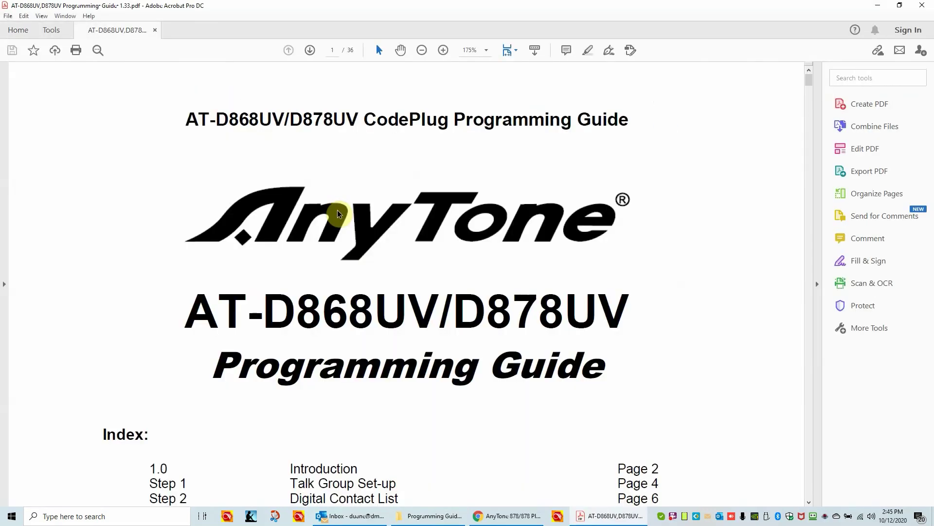
{"action": "left_click", "coordinate": [810, 234]}
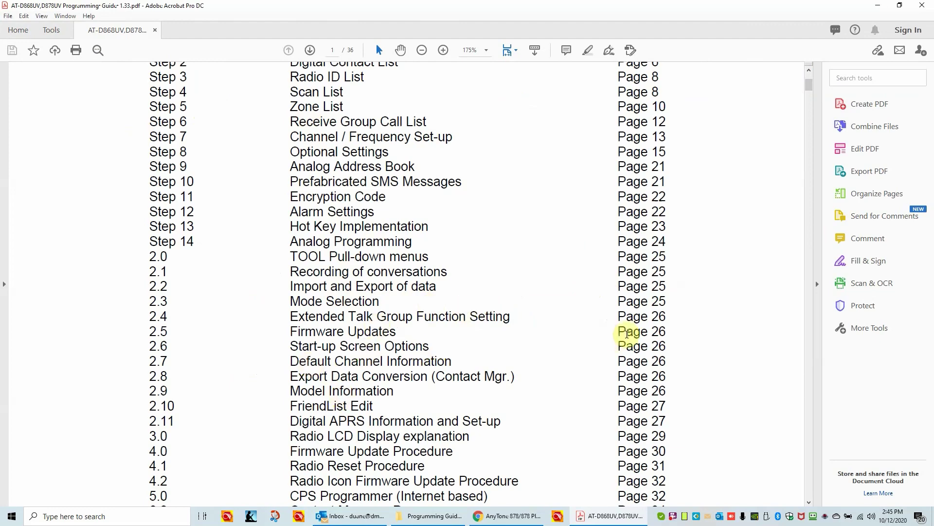
{"action": "left_click_drag", "start_coordinate": [814, 88], "coordinate": [809, 77]}
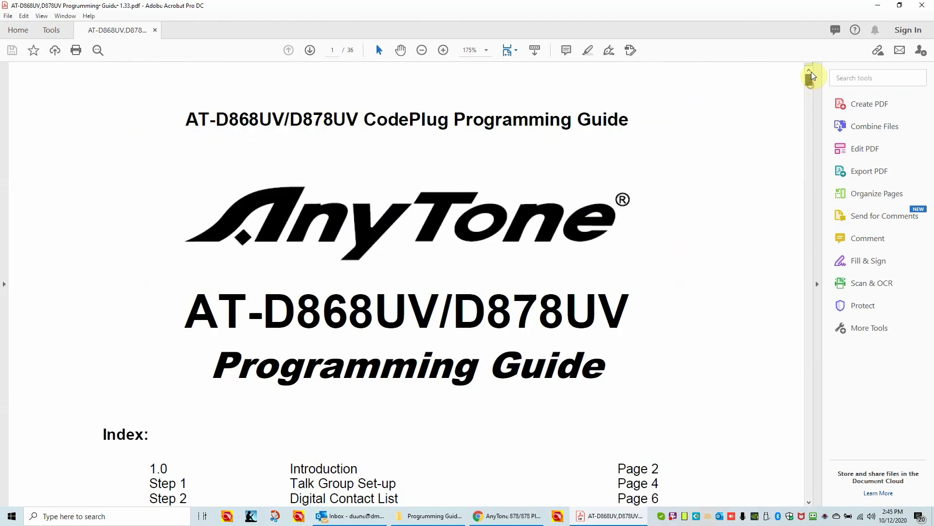
{"action": "left_click", "coordinate": [921, 9]}
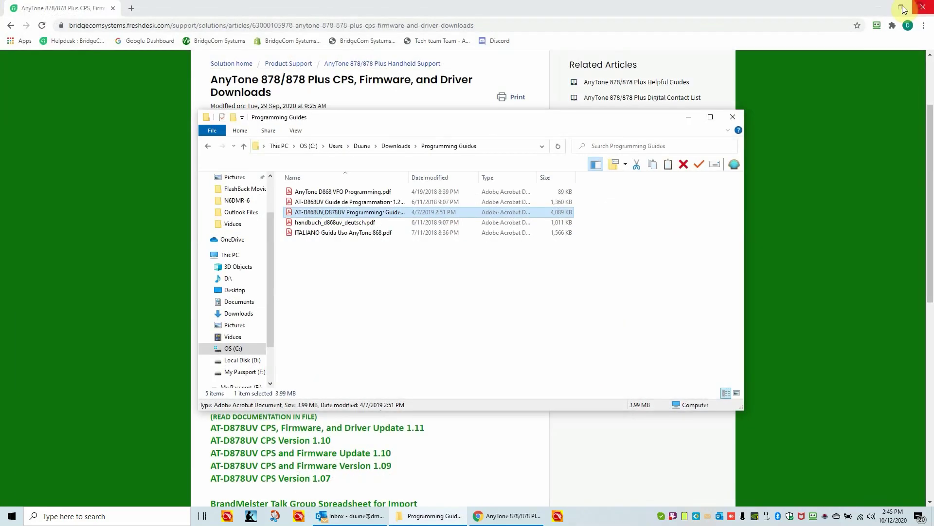
- Run D878UV_Setup_1.21.exe from the D878UV V1.21 CPS folder as administrator and advance the setup wizard to the destination location
{"action": "left_click", "coordinate": [244, 148]}
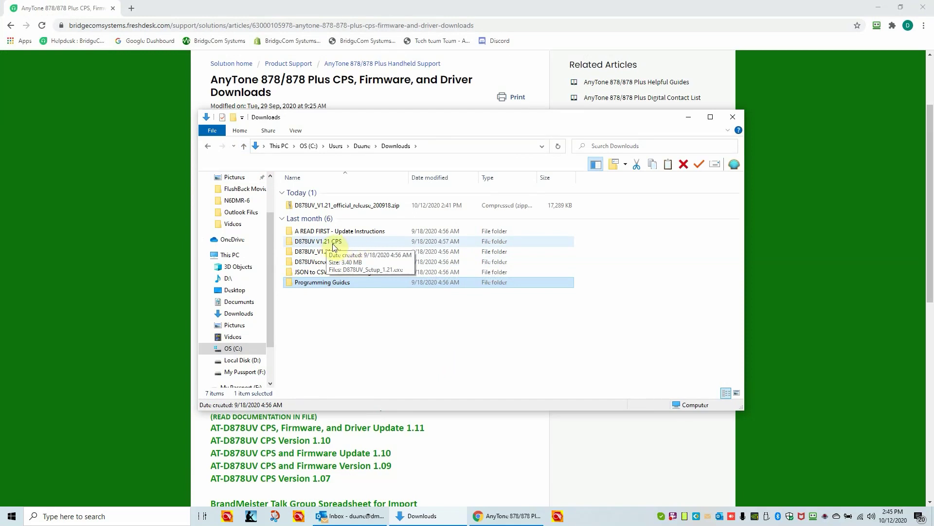
{"action": "double_click", "coordinate": [330, 243]}
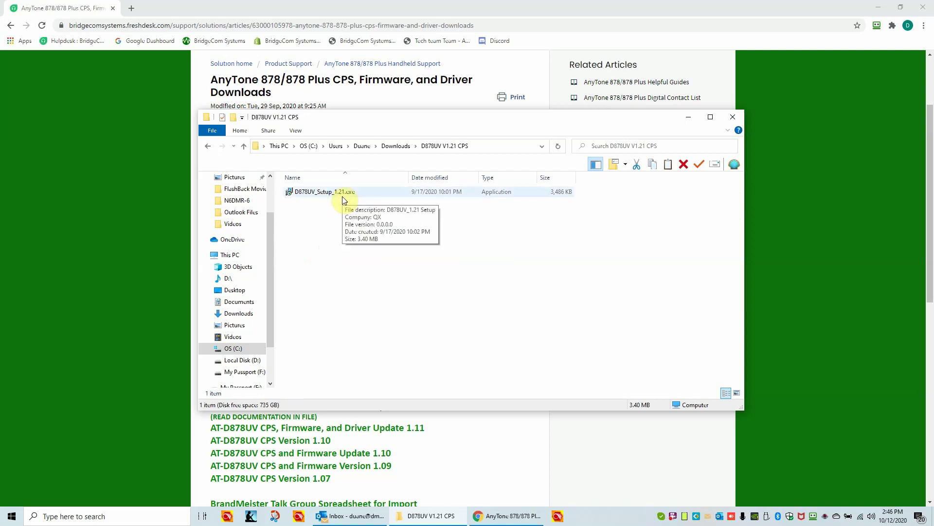
{"action": "left_click", "coordinate": [314, 191]}
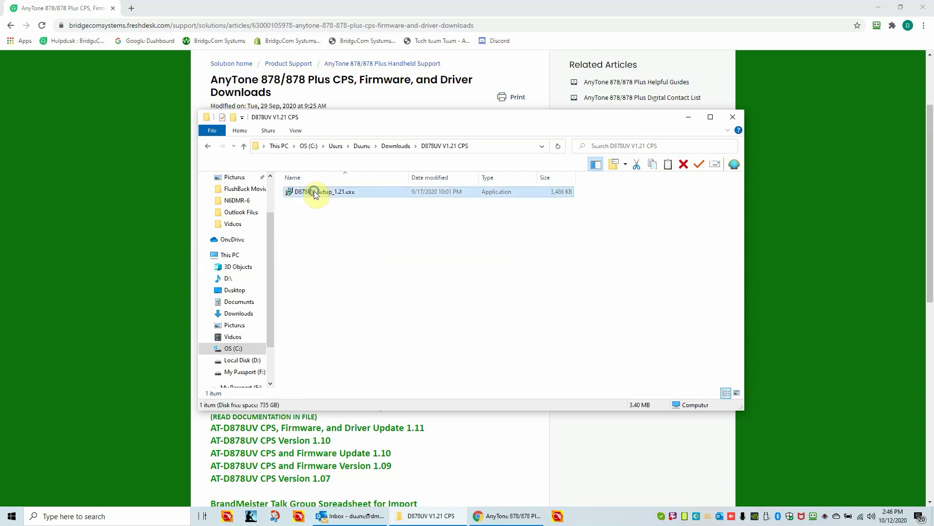
{"action": "right_click", "coordinate": [314, 191]}
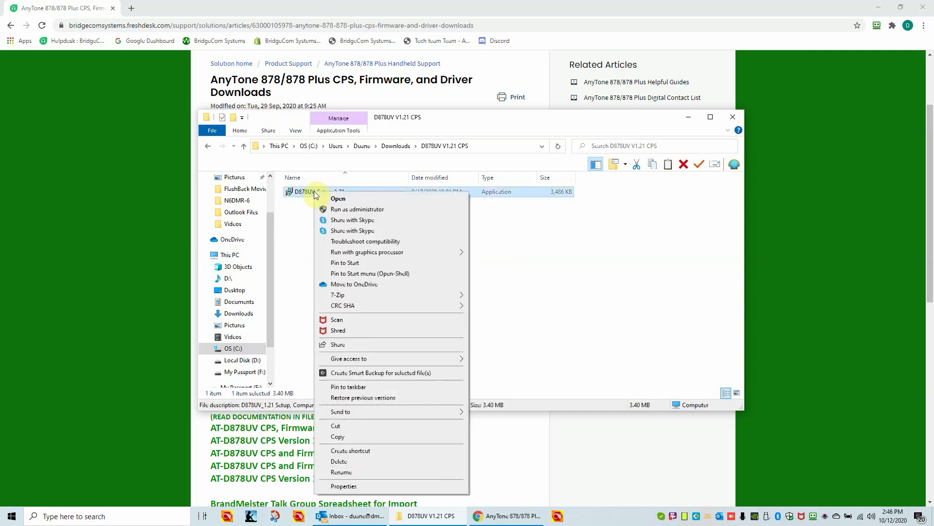
{"action": "left_click", "coordinate": [348, 210]}
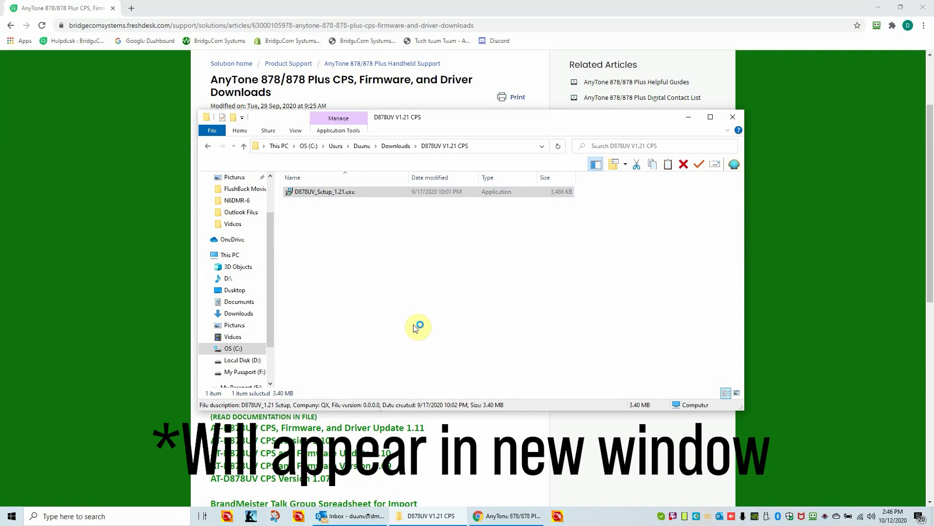
{"action": "left_click", "coordinate": [475, 281]}
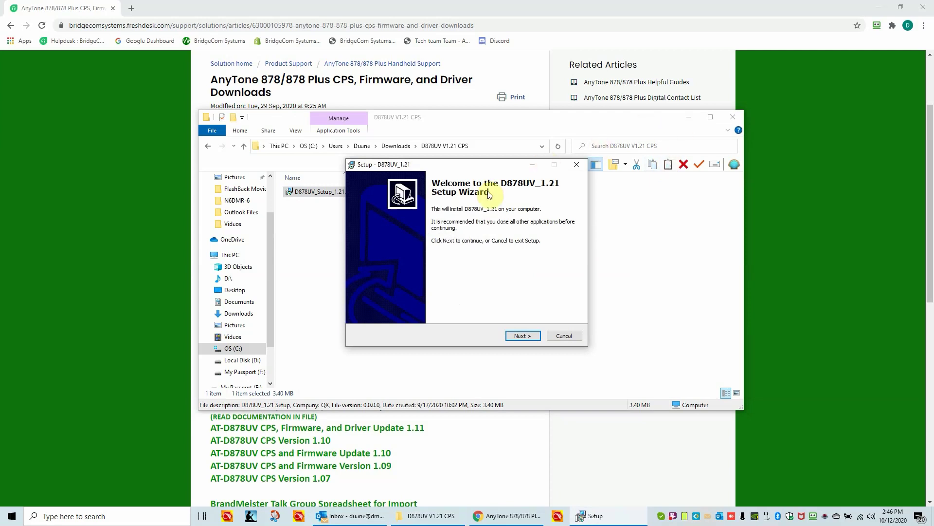
{"action": "left_click", "coordinate": [520, 339]}
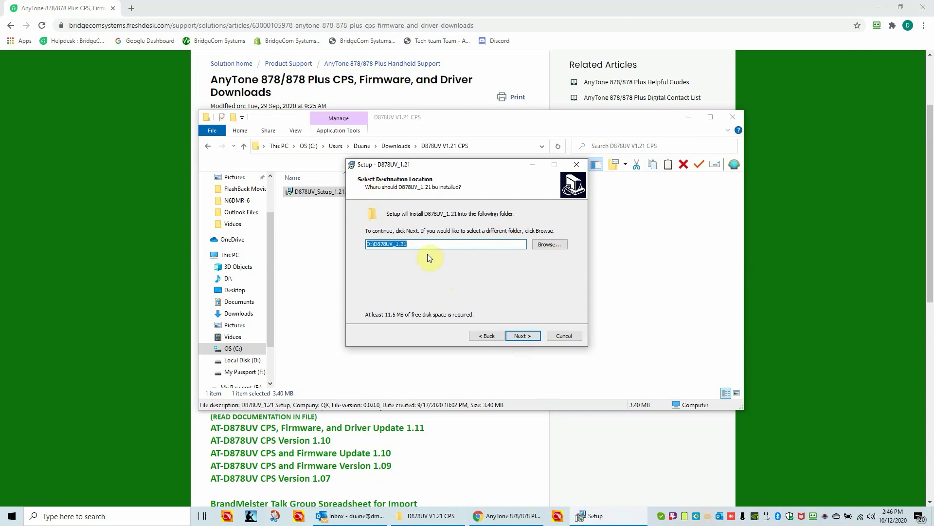
- Install D878UV_1.21 to C:\D878UV_1.21, accepting the existing folder, the default Start Menu folder and a desktop icon, and finish setup without launching it
{"action": "left_click", "coordinate": [369, 246]}
{"action": "left_click", "coordinate": [519, 336]}
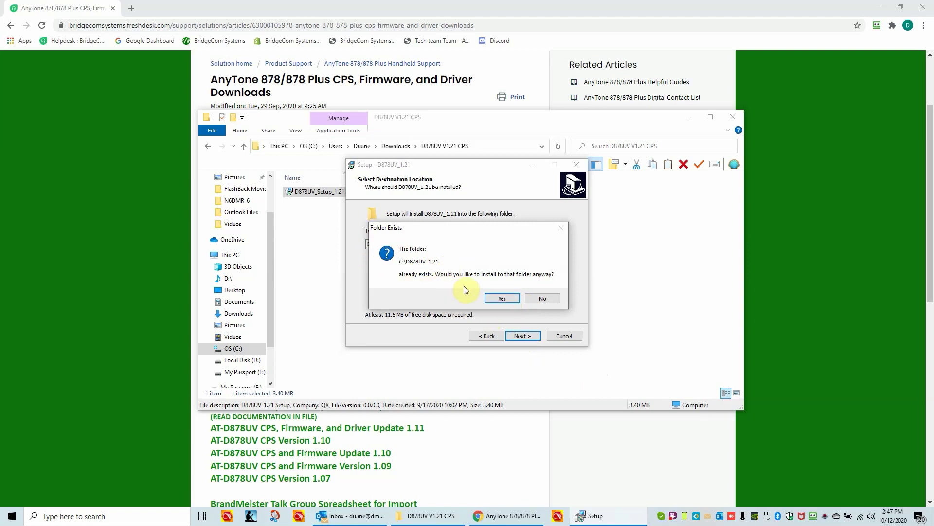
{"action": "left_click", "coordinate": [500, 298]}
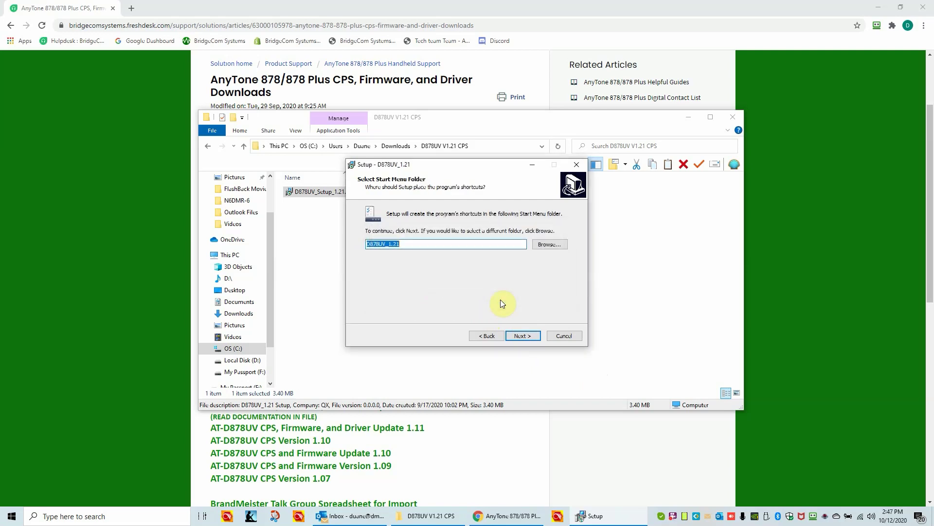
{"action": "left_click", "coordinate": [518, 335]}
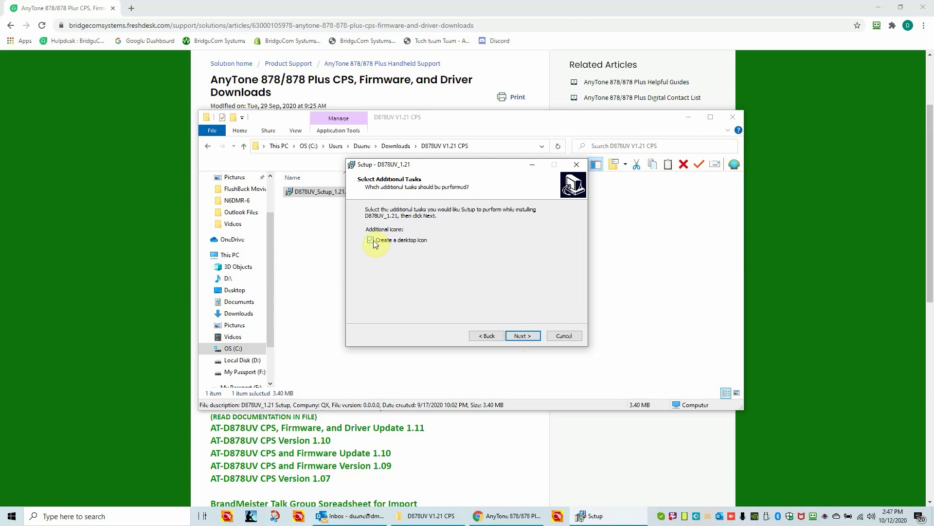
{"action": "left_click", "coordinate": [519, 335]}
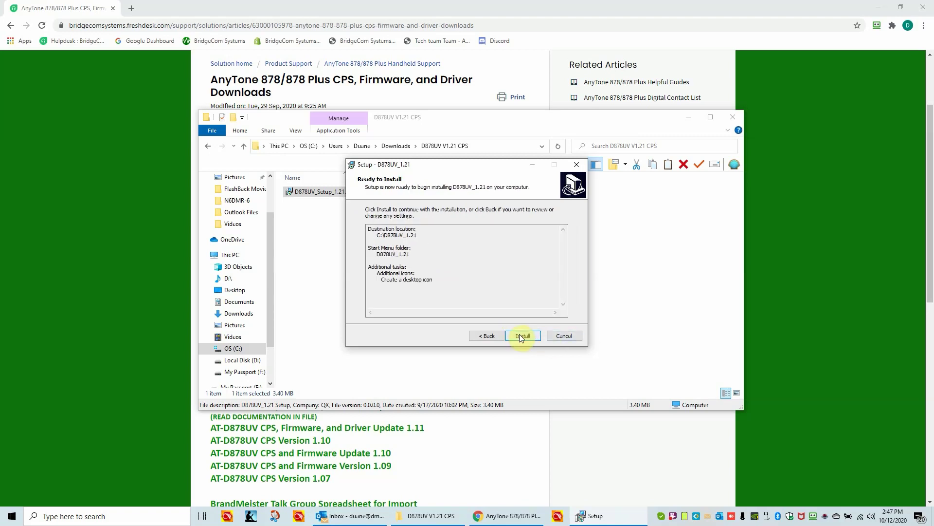
{"action": "left_click", "coordinate": [520, 335]}
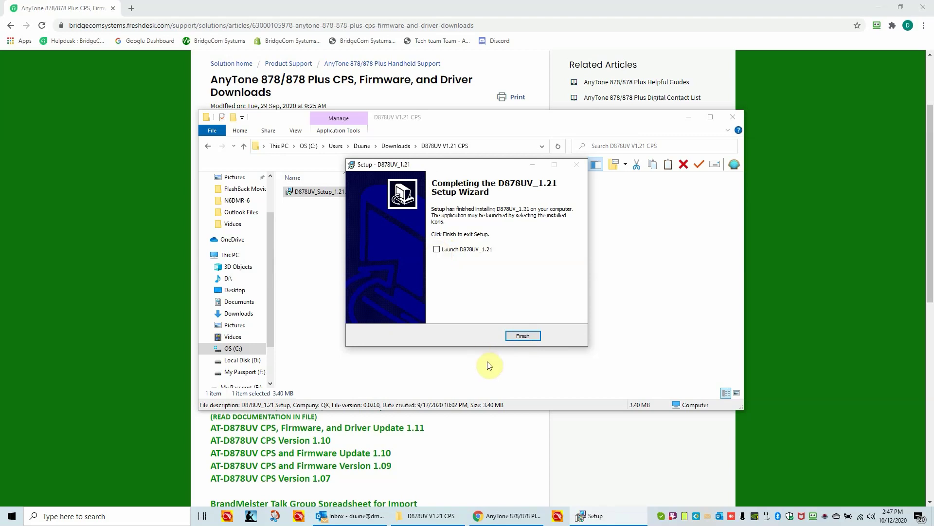
{"action": "left_click", "coordinate": [521, 336]}
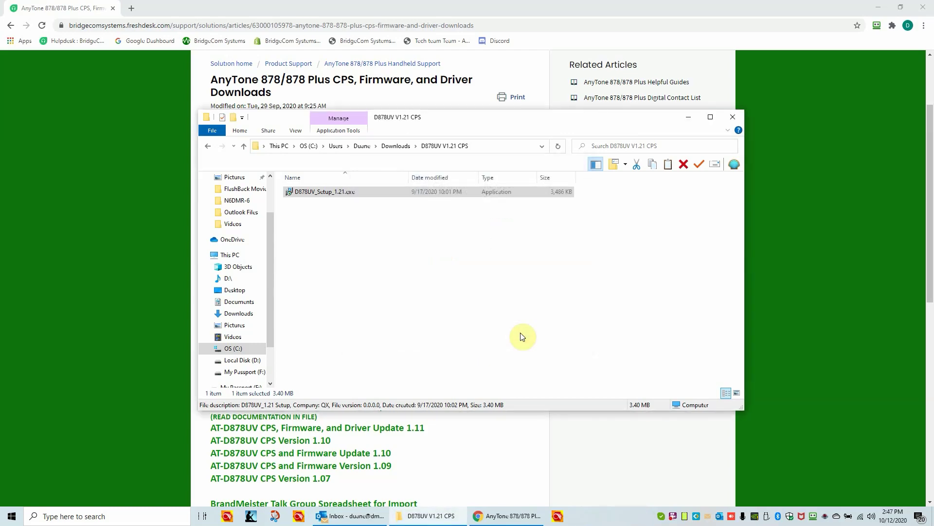
- Clear the open windows off the desktop, move the D878UV_1.21 shortcut to the open middle area and launch the CPS from it
{"action": "left_click", "coordinate": [734, 119]}
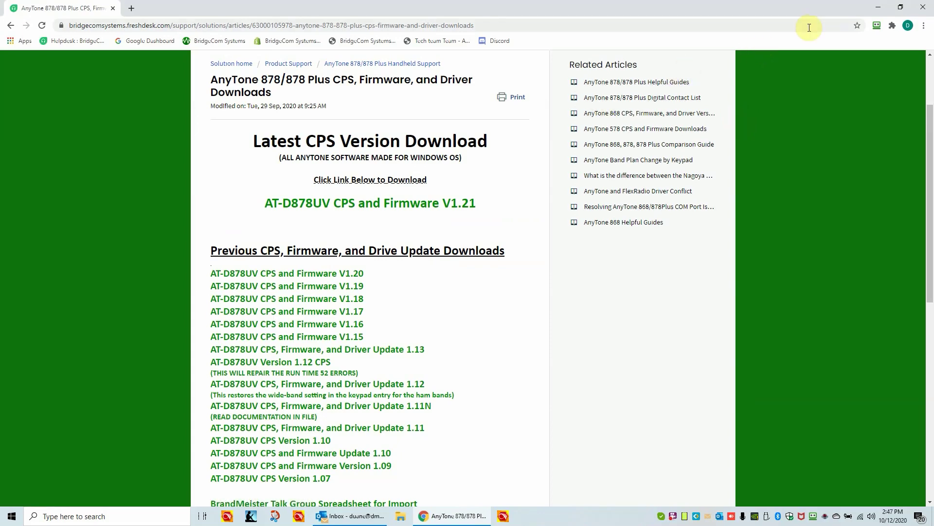
{"action": "left_click", "coordinate": [879, 11]}
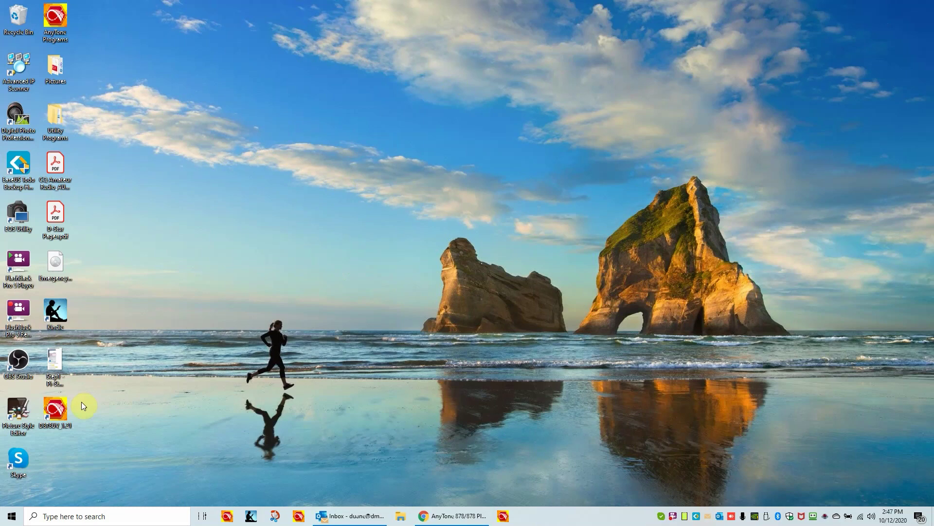
{"action": "left_click_drag", "start_coordinate": [54, 409], "coordinate": [384, 241]}
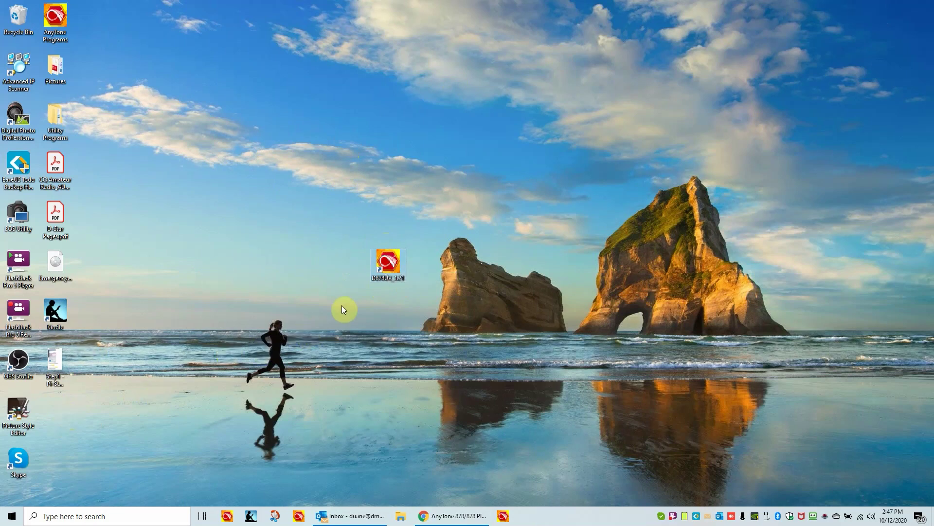
{"action": "double_click", "coordinate": [389, 263]}
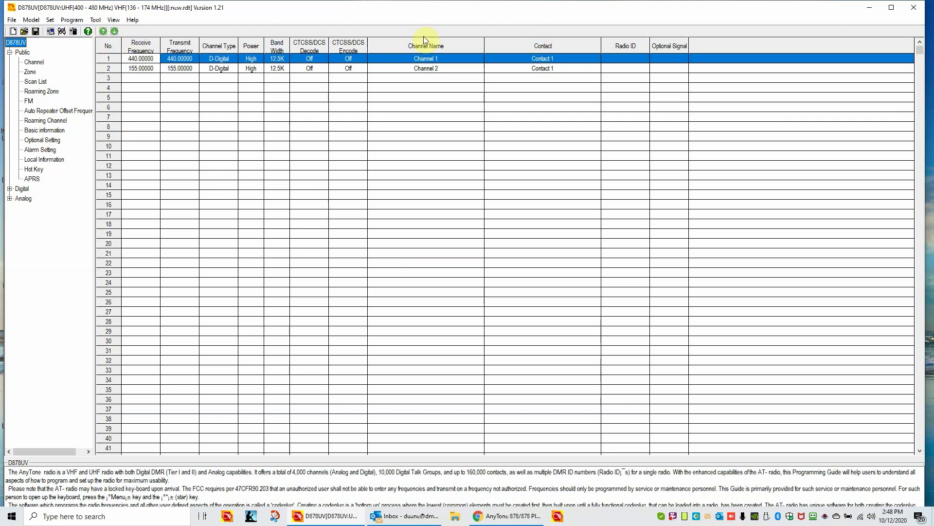
- Enable Bluetooth and APRS in the Annex Function Setting options, leave 500 Hours Record off, and accept the settings
{"action": "left_click", "coordinate": [41, 65]}
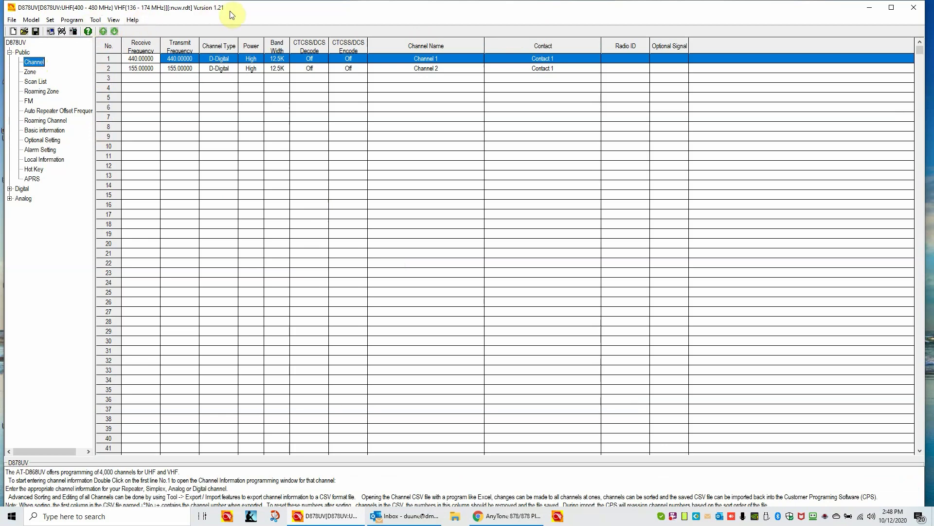
{"action": "left_click", "coordinate": [96, 20]}
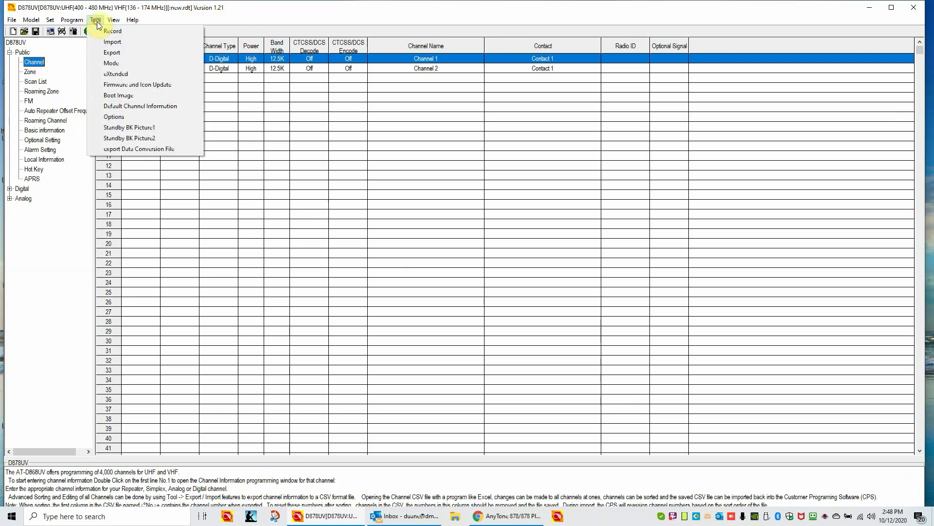
{"action": "left_click", "coordinate": [124, 116]}
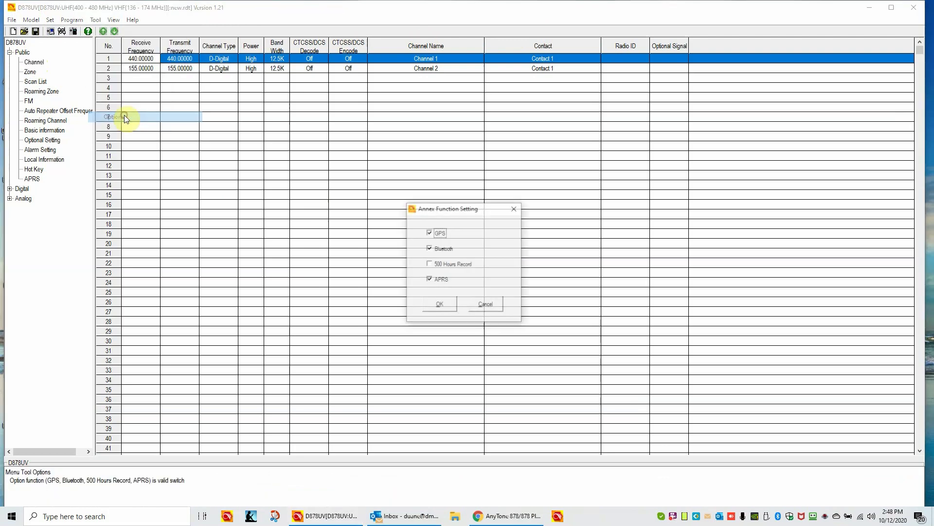
{"action": "left_click", "coordinate": [431, 247]}
{"action": "left_click", "coordinate": [430, 280]}
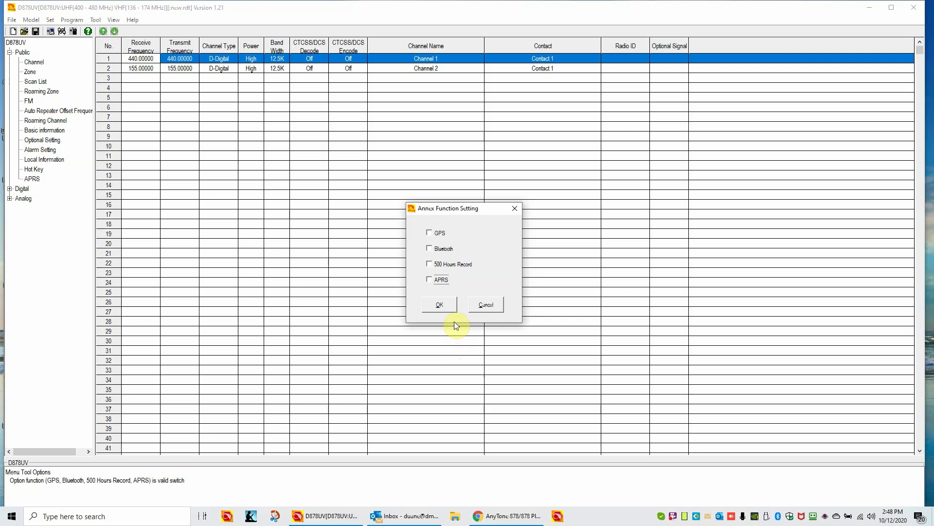
{"action": "left_click", "coordinate": [430, 248]}
{"action": "left_click", "coordinate": [428, 279]}
{"action": "left_click", "coordinate": [440, 306]}
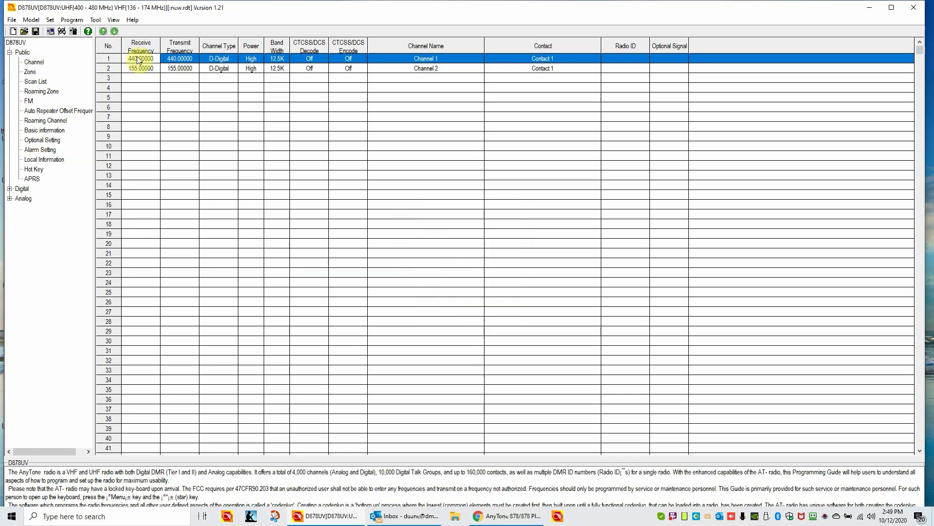
- Create Zone 1 in the first row of the zone list with Channel 1 and Channel 2 as its members
{"action": "left_click", "coordinate": [29, 71]}
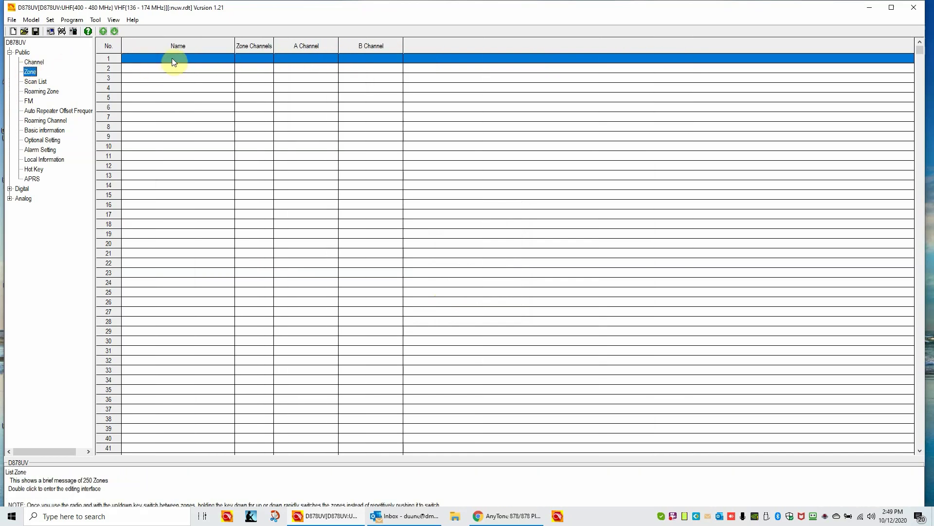
{"action": "double_click", "coordinate": [173, 60]}
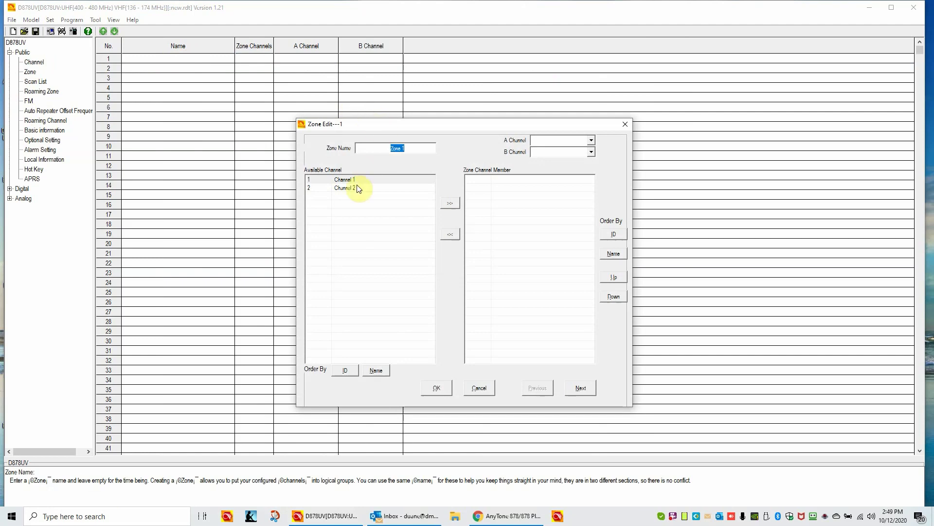
{"action": "left_click", "coordinate": [398, 187]}
{"action": "left_click", "coordinate": [397, 179], "text": "shift"}
{"action": "left_click", "coordinate": [449, 202]}
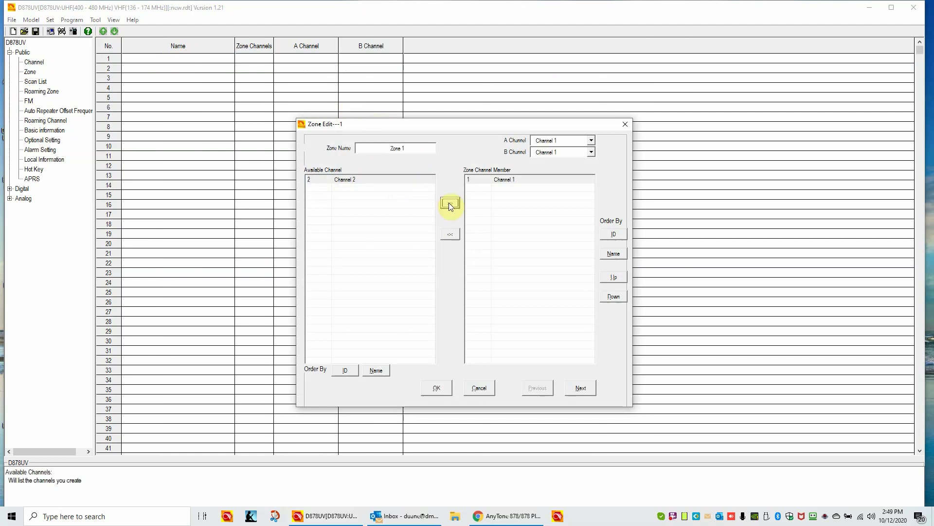
{"action": "left_click", "coordinate": [438, 390]}
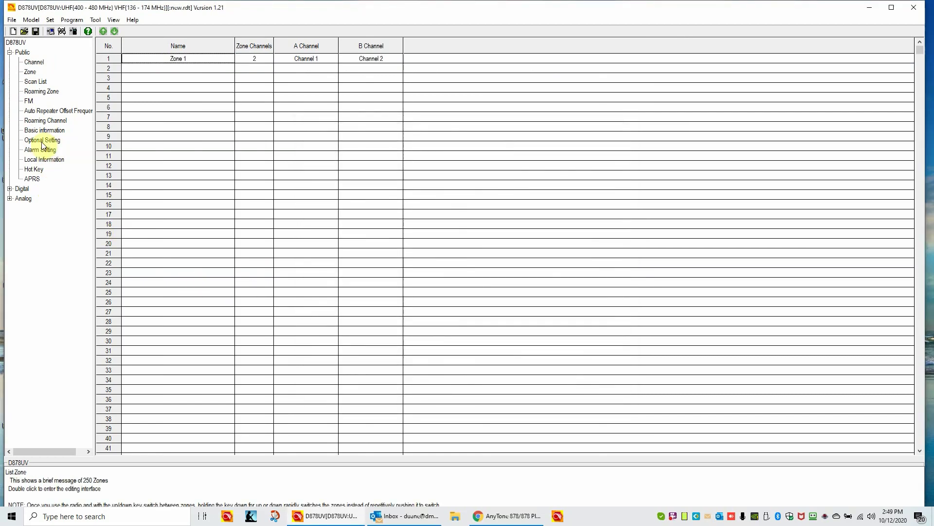
- Add an entry named Radio 1 in row 1 of the digital Radio ID List, entering the radio's ID number
{"action": "left_click", "coordinate": [9, 189]}
{"action": "left_click", "coordinate": [41, 198]}
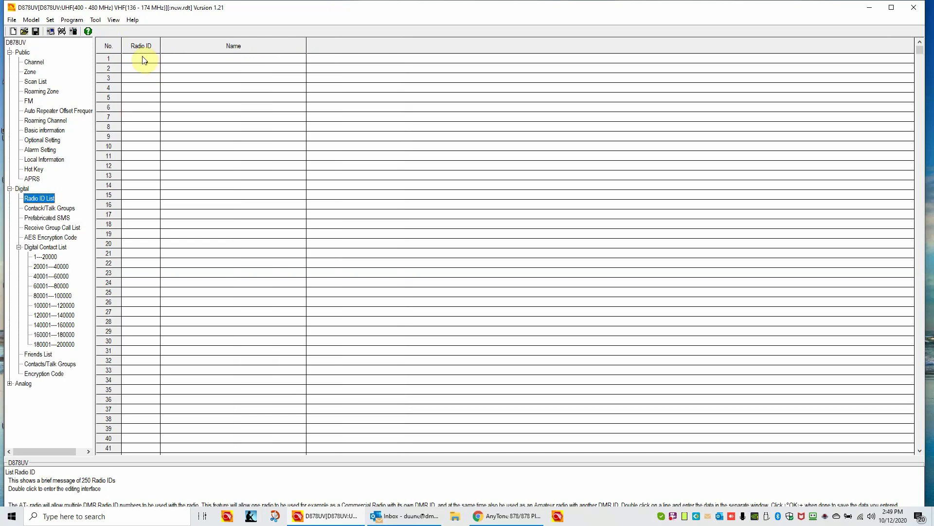
{"action": "left_click", "coordinate": [142, 58]}
{"action": "double_click", "coordinate": [141, 59]}
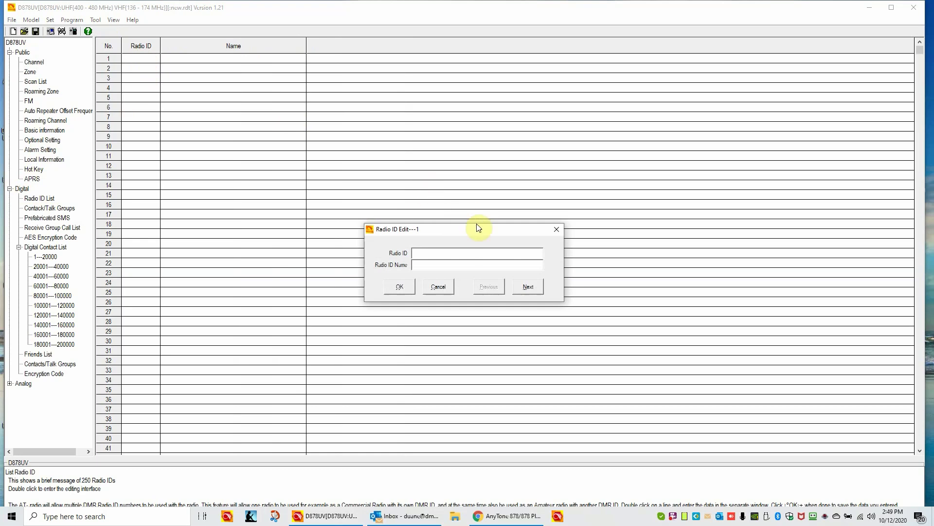
{"action": "type", "text": "12345678"}
{"action": "left_click", "coordinate": [487, 265]}
{"action": "left_click", "coordinate": [398, 285]}
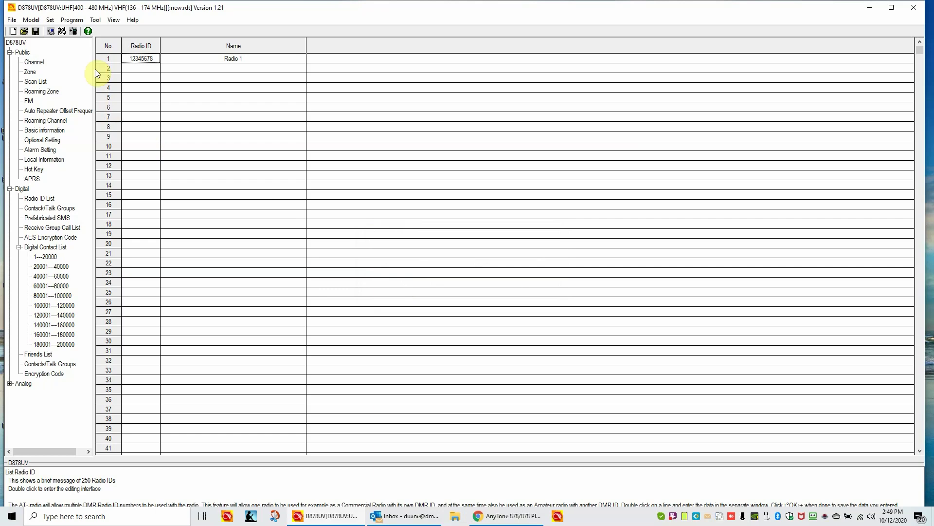
- Set the communication port for the radio to COM3
{"action": "left_click", "coordinate": [49, 21]}
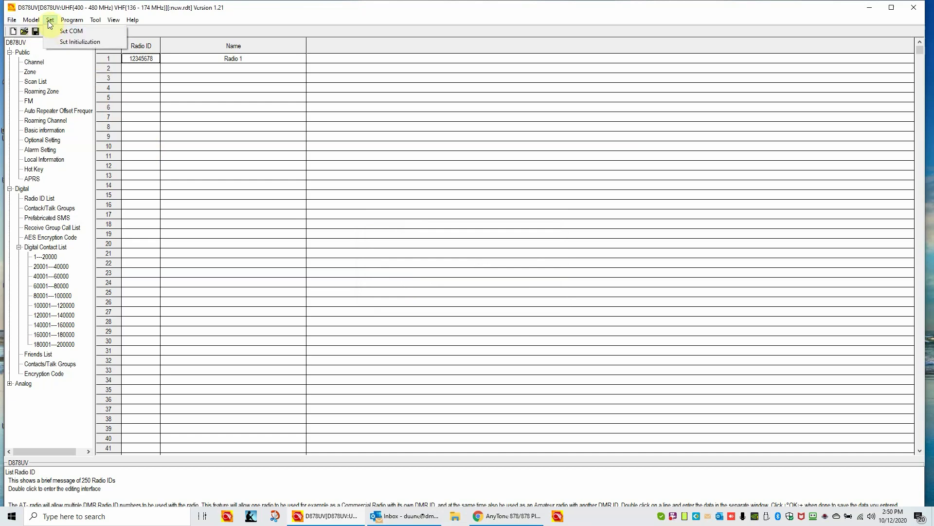
{"action": "left_click", "coordinate": [51, 30]}
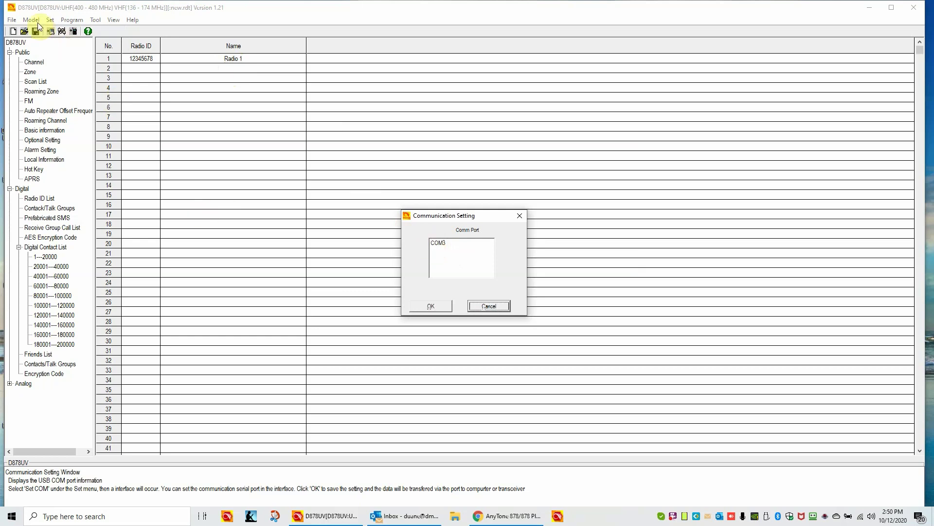
{"action": "left_click", "coordinate": [439, 244]}
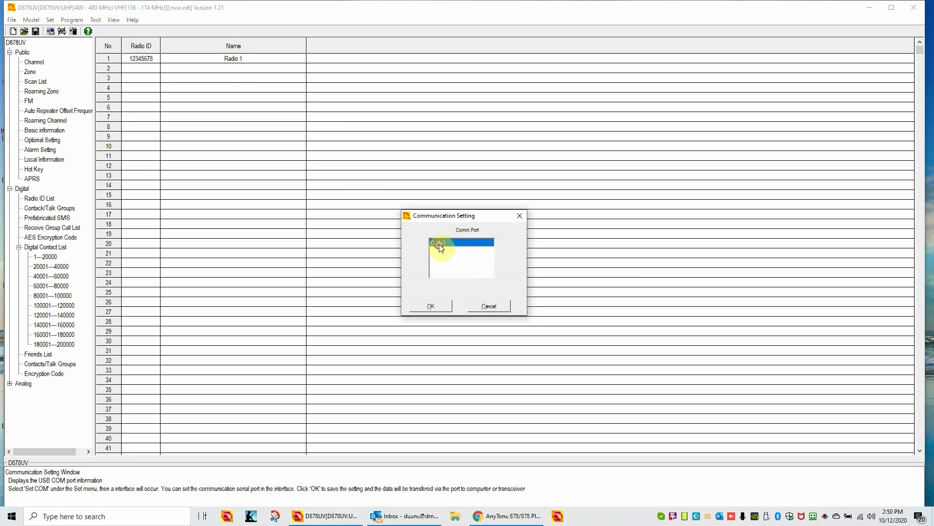
{"action": "left_click", "coordinate": [432, 307]}
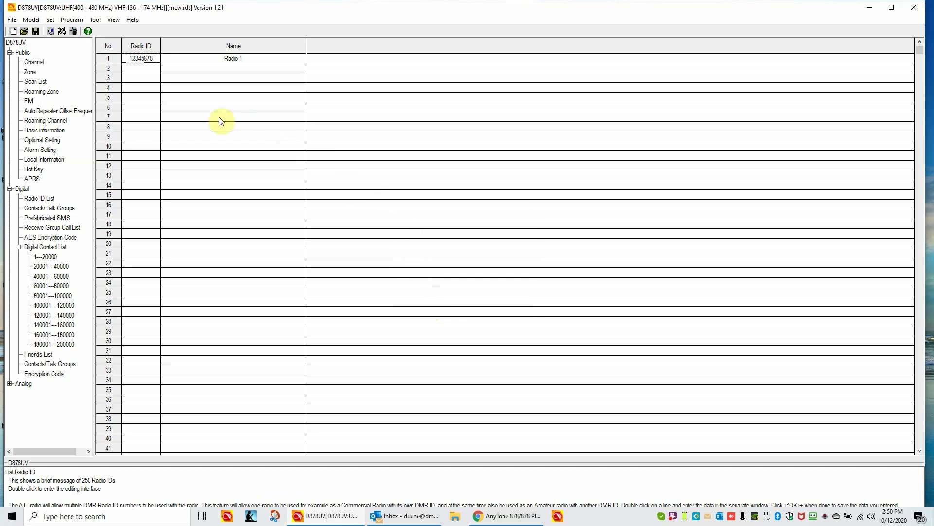
- Show the channel list and try to read only Other Data from the radio, declining to save the current changes
{"action": "left_click", "coordinate": [42, 63]}
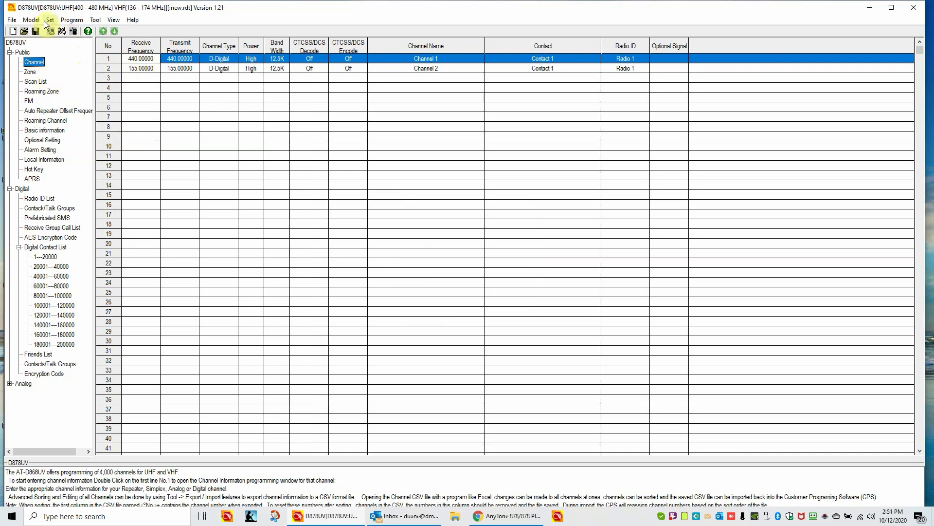
{"action": "left_click", "coordinate": [72, 21]}
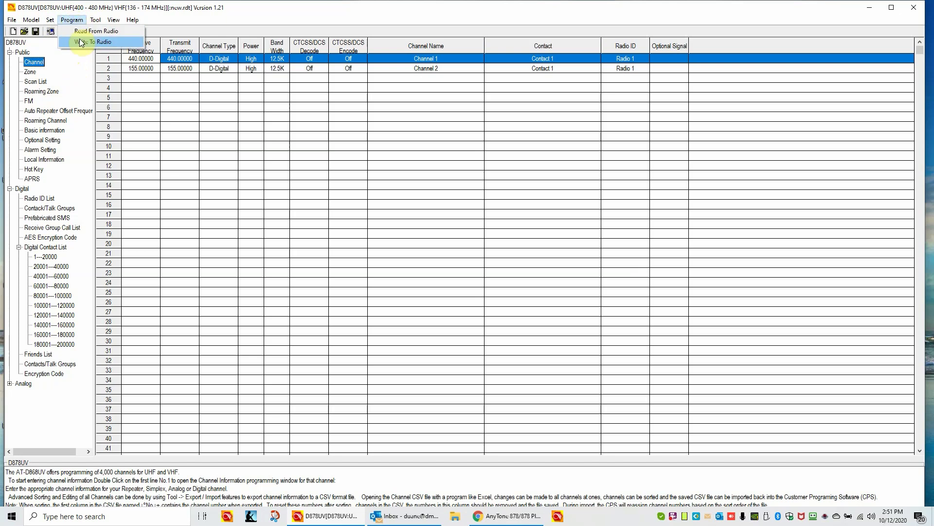
{"action": "left_click", "coordinate": [71, 74]}
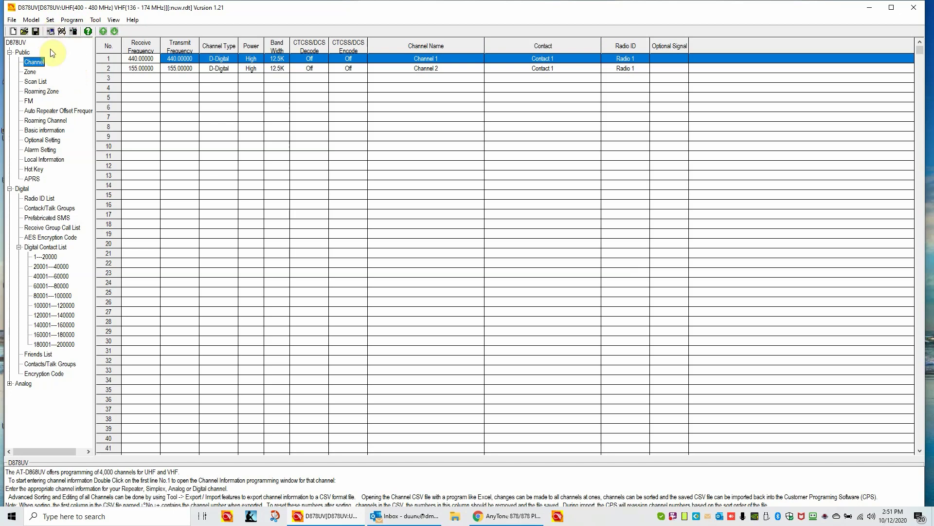
{"action": "left_click", "coordinate": [51, 30]}
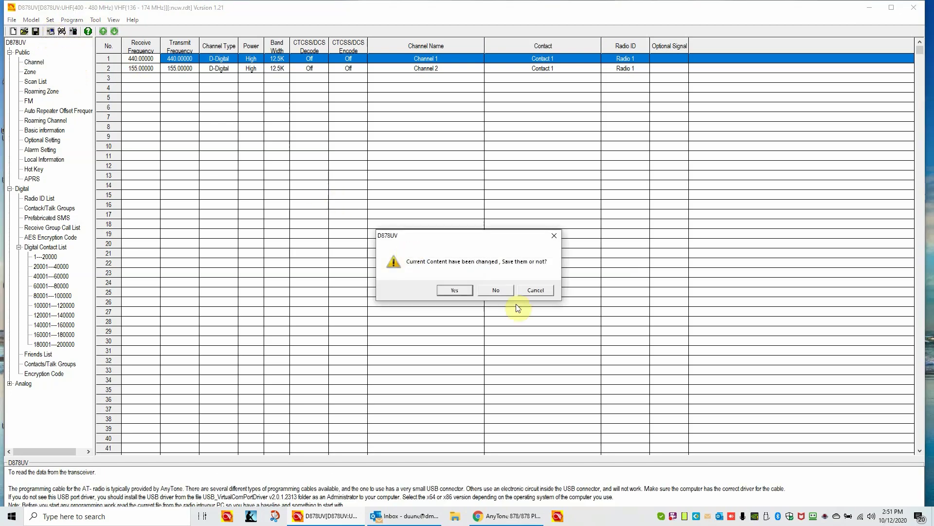
{"action": "left_click", "coordinate": [495, 290]}
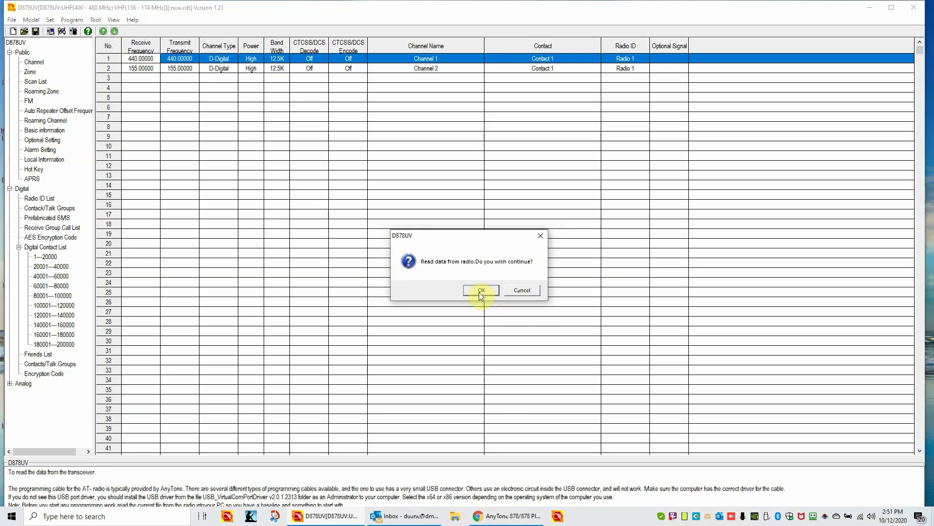
{"action": "left_click", "coordinate": [480, 292]}
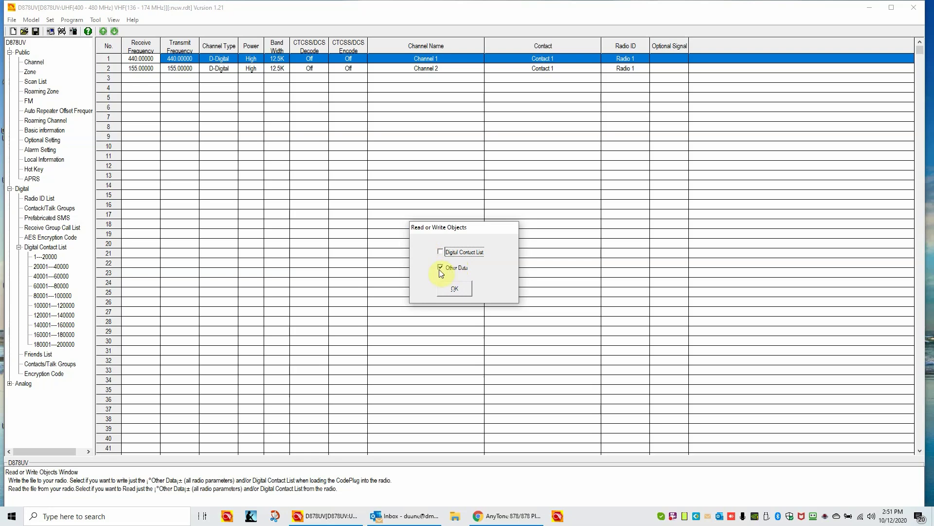
{"action": "left_click", "coordinate": [454, 288]}
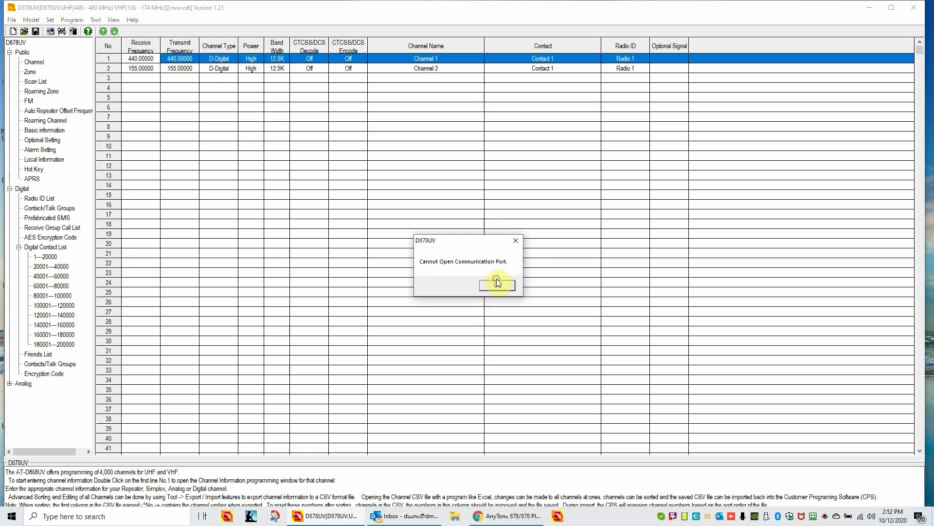
{"action": "left_click", "coordinate": [497, 284]}
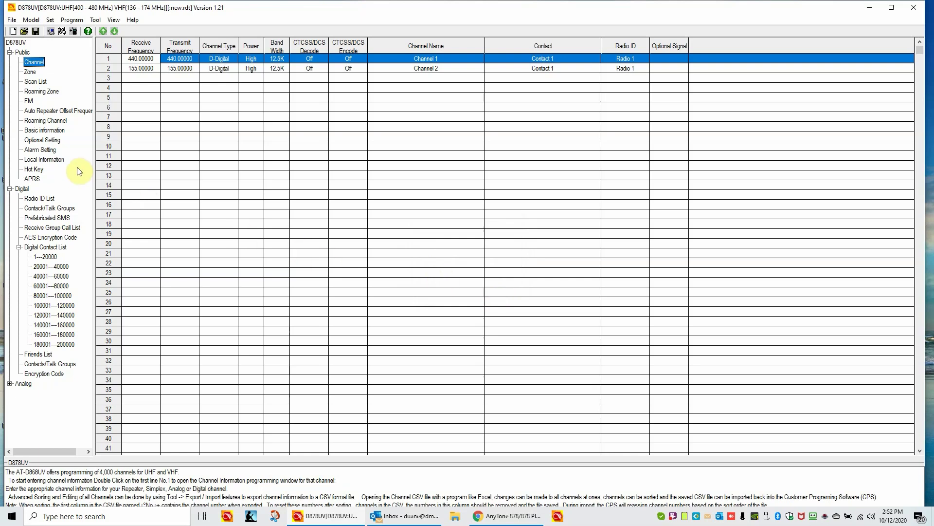
- Reopen the radio's communication port setting and confirm COM3
{"action": "left_click", "coordinate": [50, 20]}
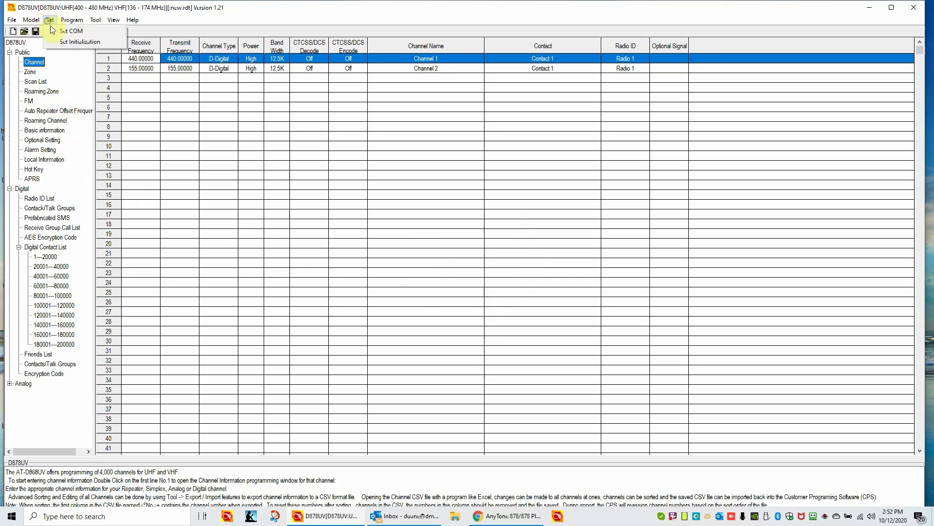
{"action": "left_click", "coordinate": [58, 31]}
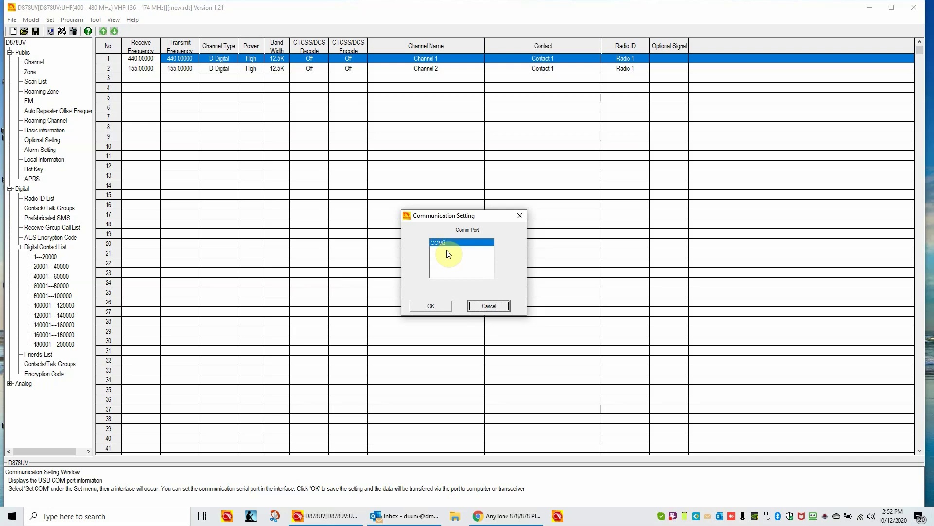
{"action": "left_click", "coordinate": [436, 303]}
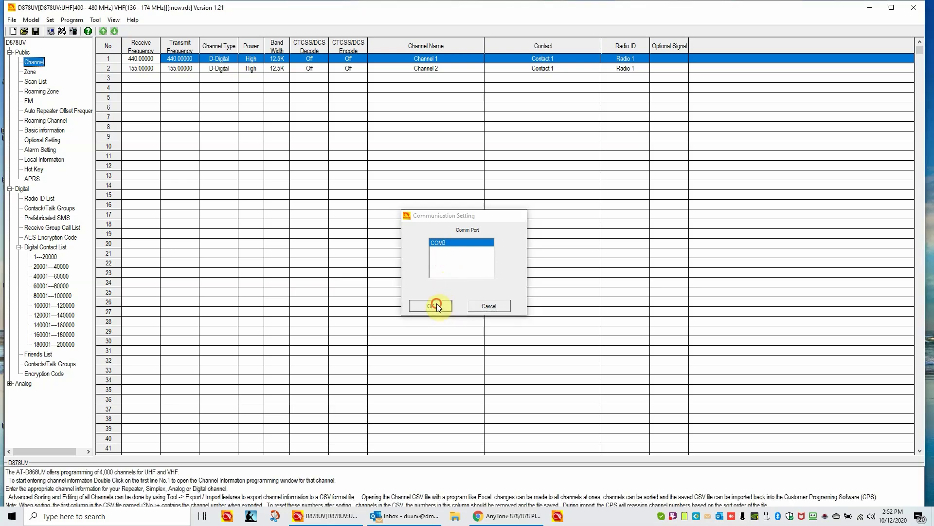
- Read the data from the radio into the programming software and dismiss the completion notice
{"action": "left_click", "coordinate": [51, 31]}
{"action": "left_click", "coordinate": [498, 292]}
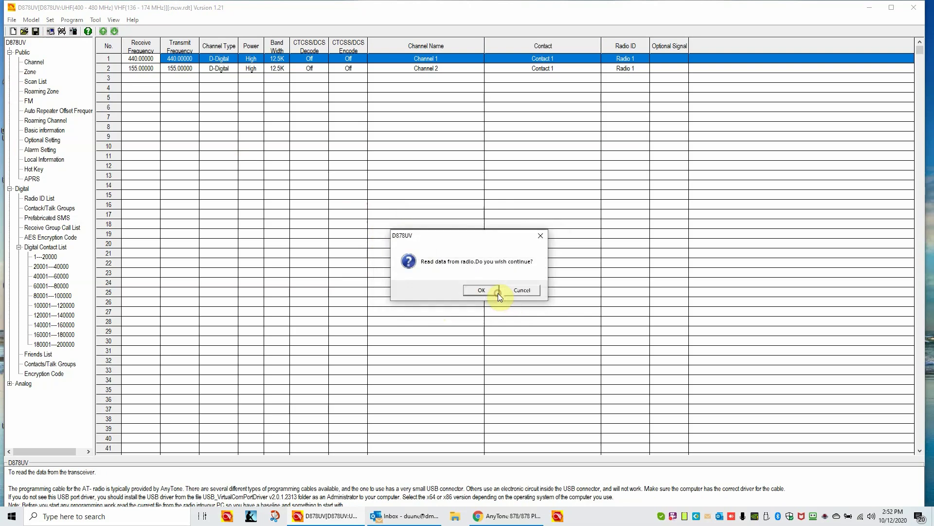
{"action": "left_click", "coordinate": [485, 288]}
{"action": "left_click", "coordinate": [444, 291]}
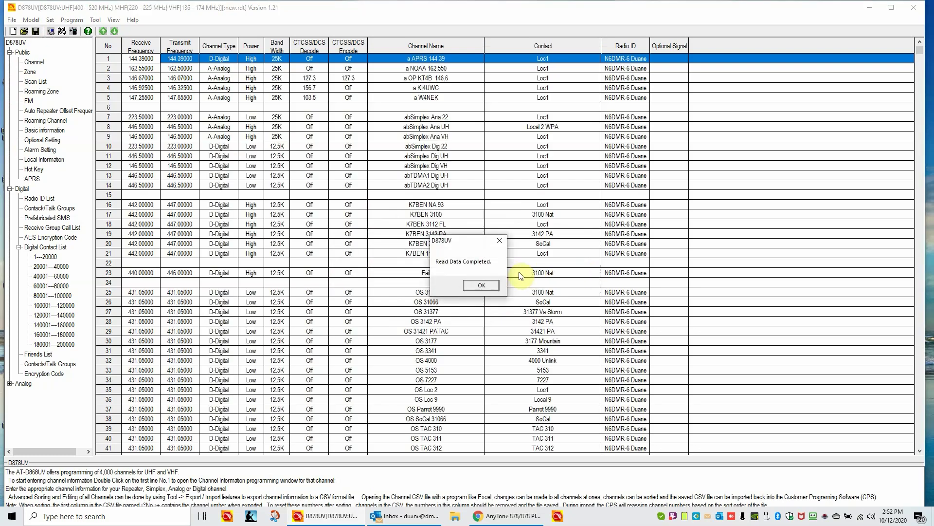
{"action": "left_click", "coordinate": [481, 287]}
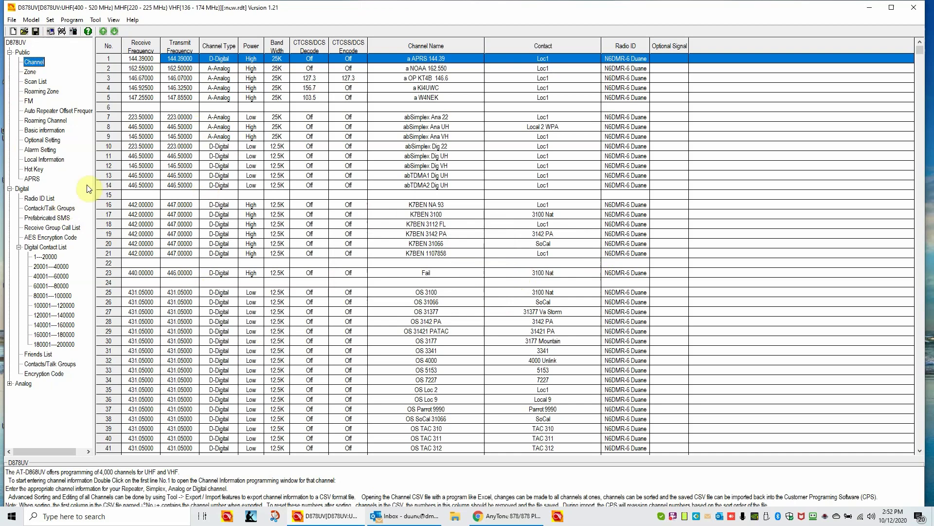
- Review the zone list, the Radio ID List and the channel list read from the radio
{"action": "left_click", "coordinate": [34, 73]}
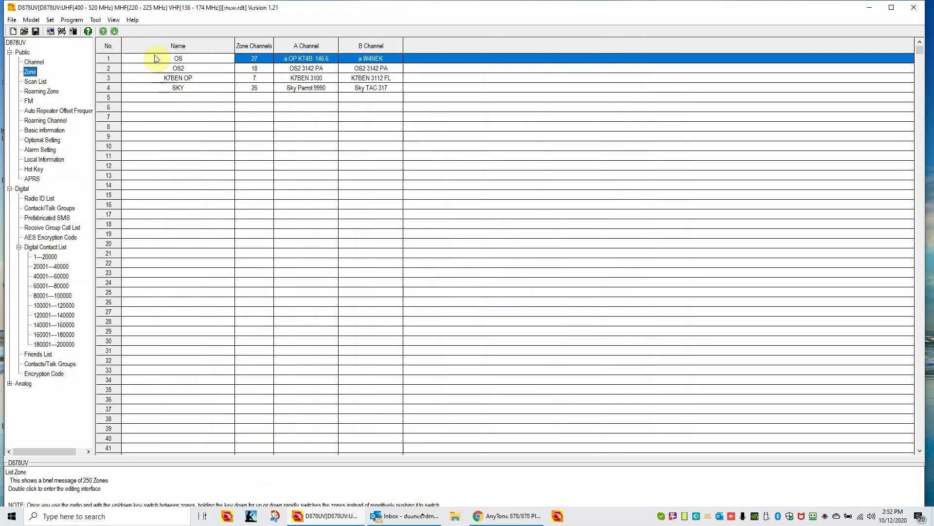
{"action": "left_click", "coordinate": [39, 199]}
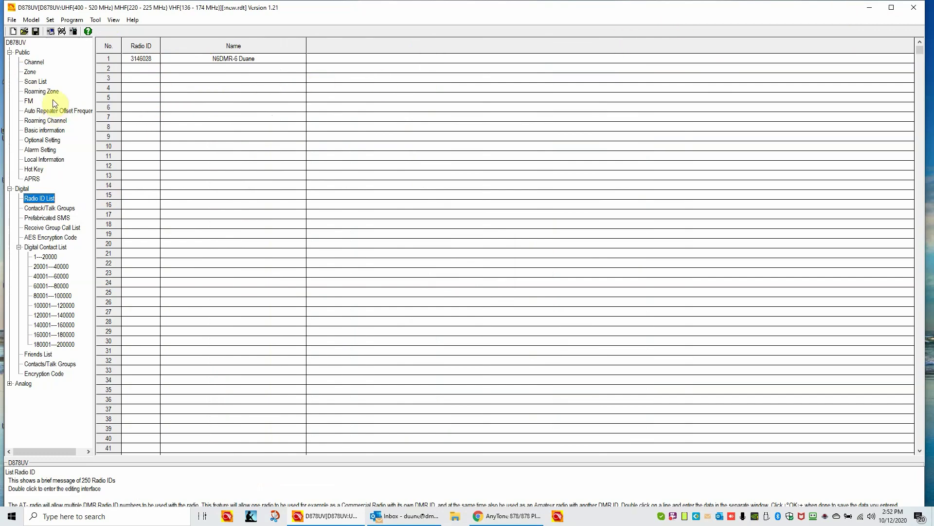
{"action": "left_click", "coordinate": [35, 64]}
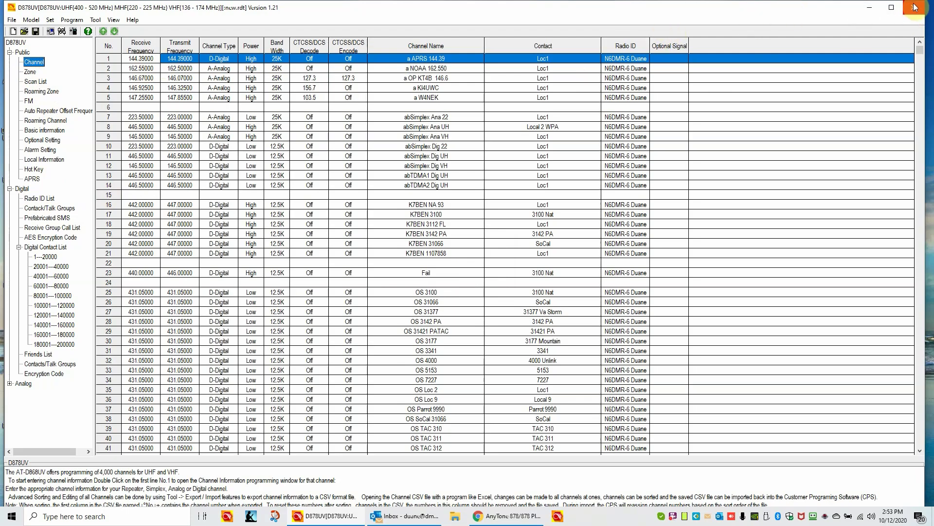
- Close the D878UV programming software and switch to the AnyTone 878/878 Plus downloads page in Google Chrome
{"action": "left_click", "coordinate": [917, 7]}
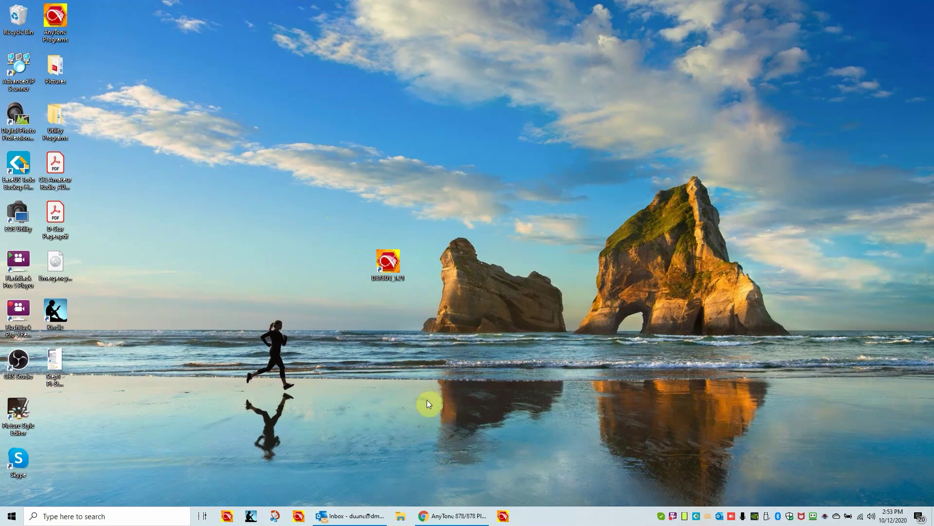
{"action": "mouse_move", "coordinate": [471, 519]}
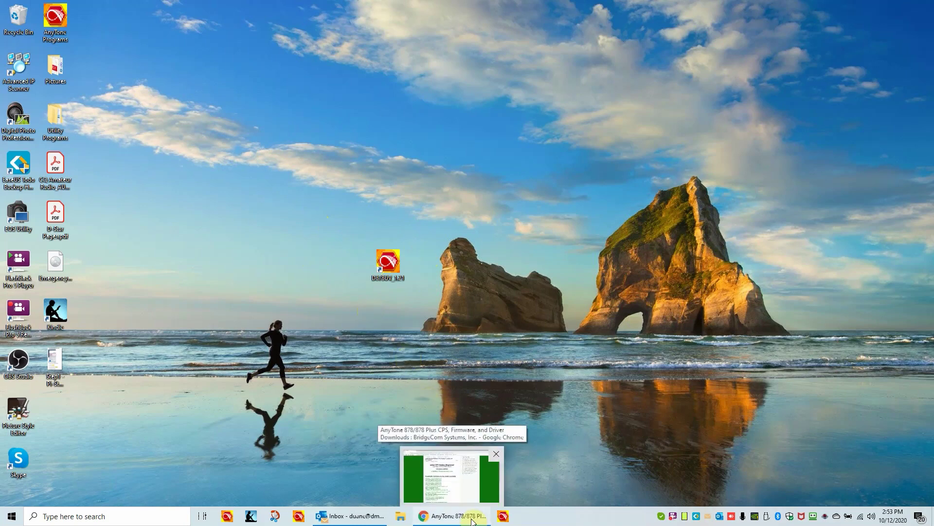